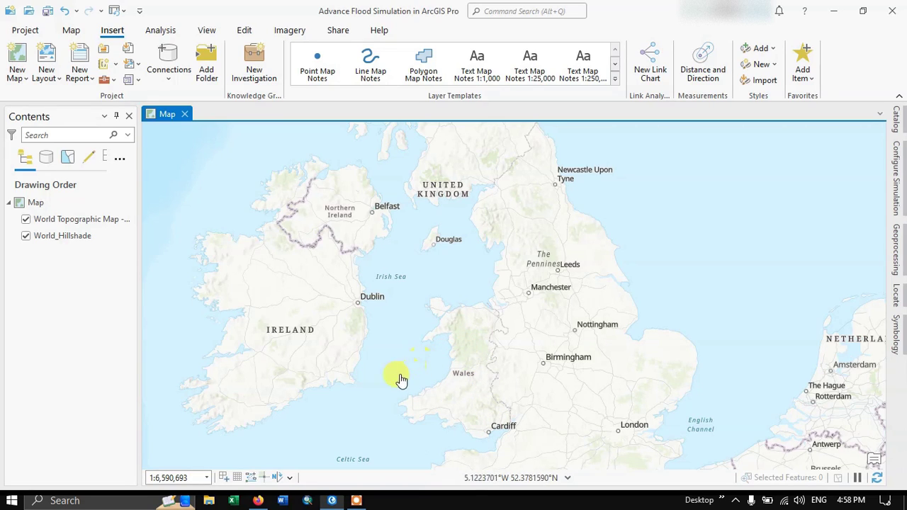
Review the flood simulation help page in the browser, including what a simulation layer can contain, and return to ArcGIS Pro
key("alt+Tab")
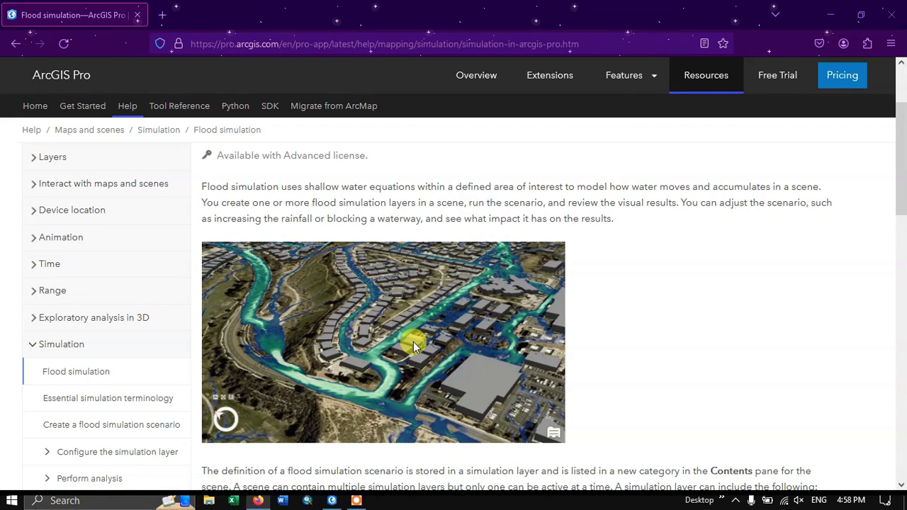
scroll(413, 342, "down", 4)
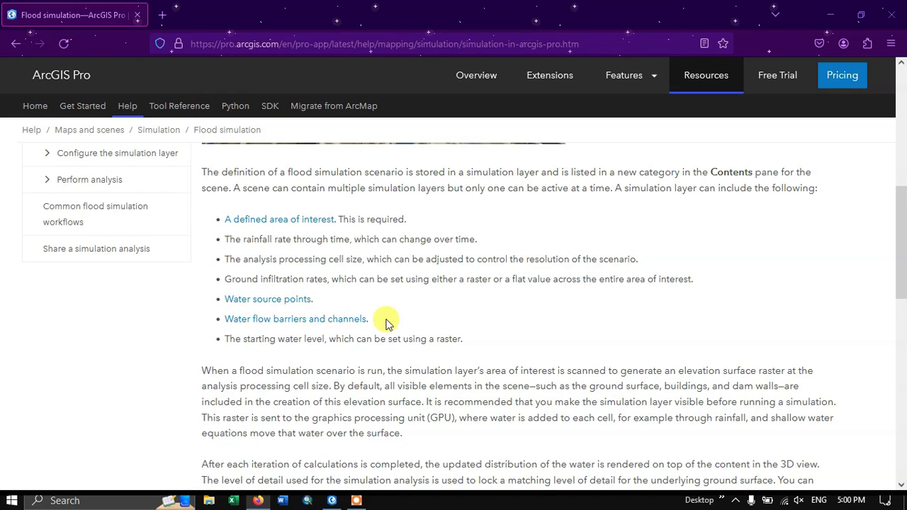
left_click(332, 500)
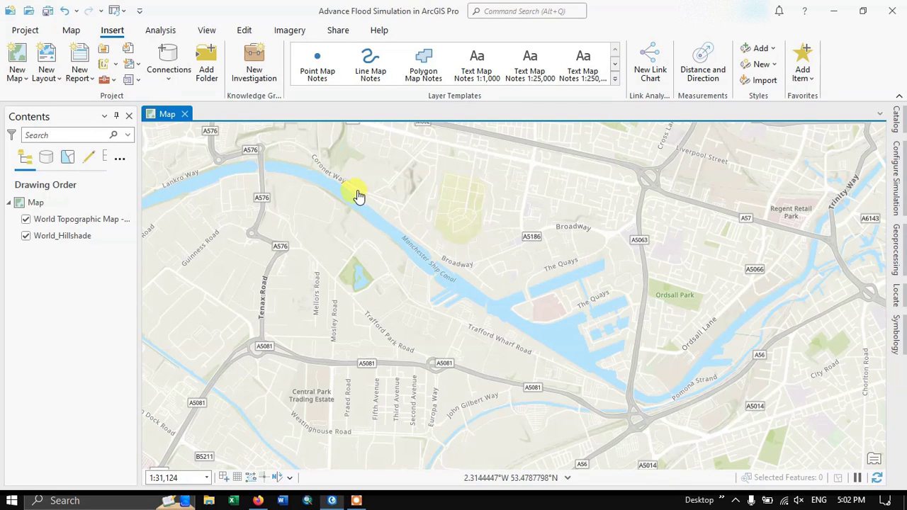
Convert the 2D map of the Manchester Ship Canal area to a local scene
key("alt+m")
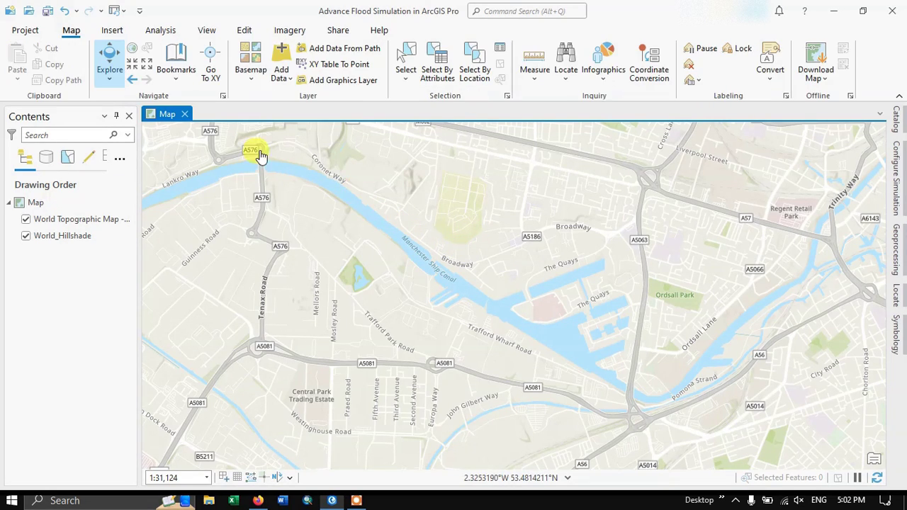
left_click(207, 31)
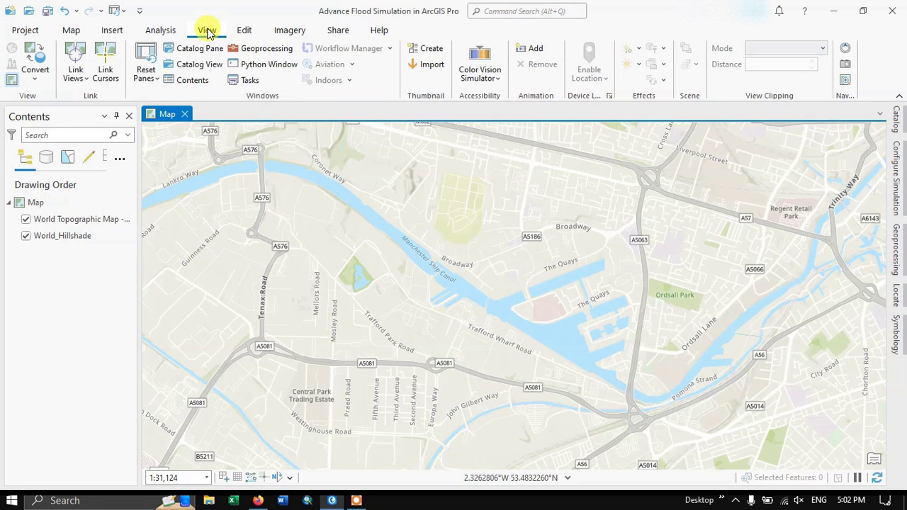
left_click(35, 81)
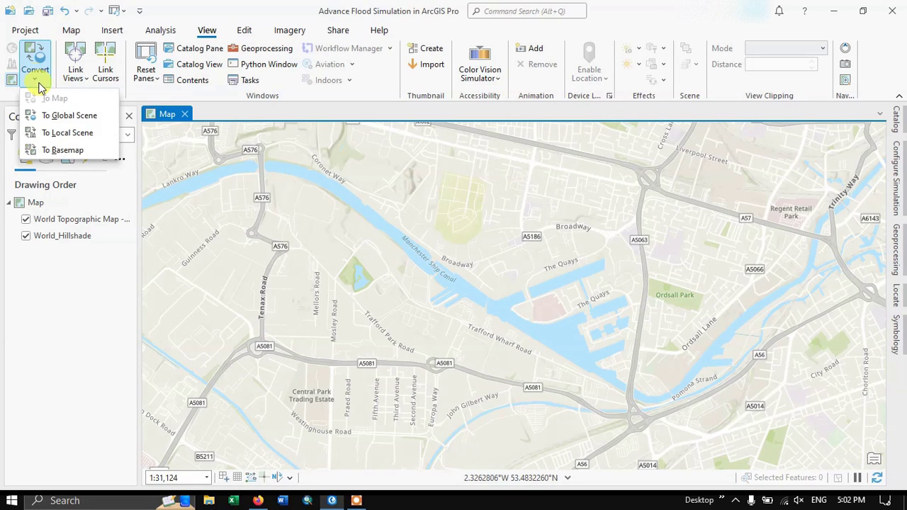
left_click(66, 138)
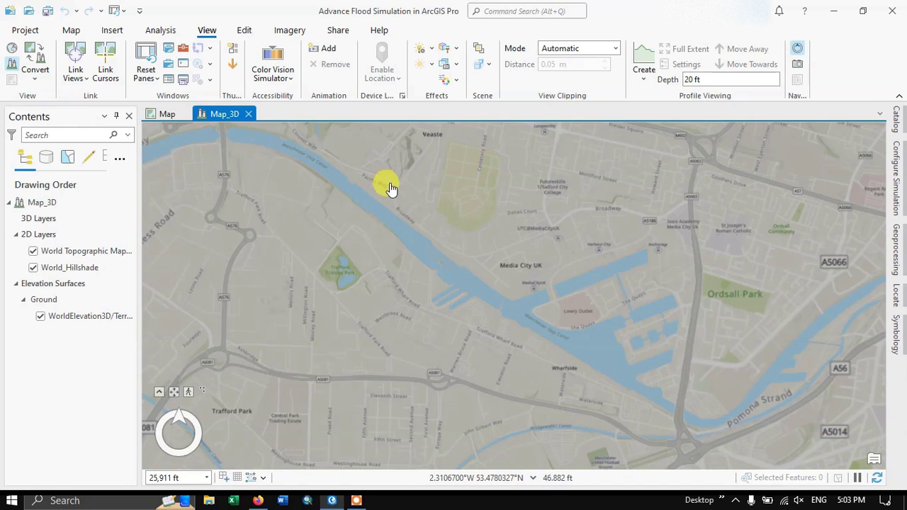
Widen the Contents pane and inspect the scene's layer categories and the WorldElevation3D/Terrain3D ground elevation source
left_click_drag(391, 189, 439, 277)
scroll(439, 276, "up", 5)
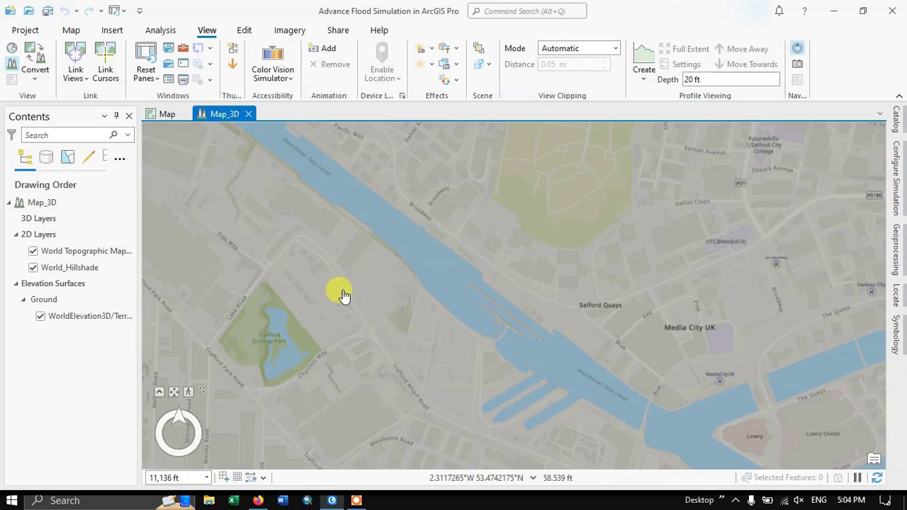
left_click(50, 219)
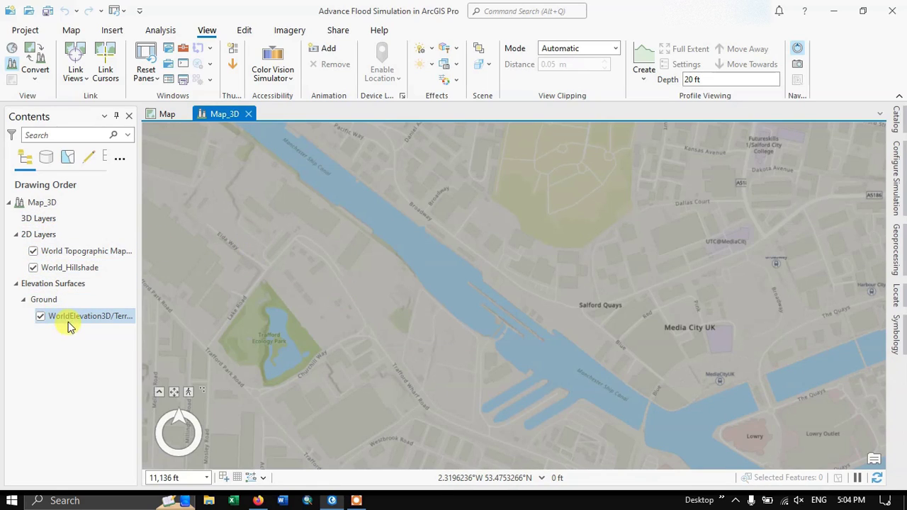
left_click_drag(139, 297, 167, 302)
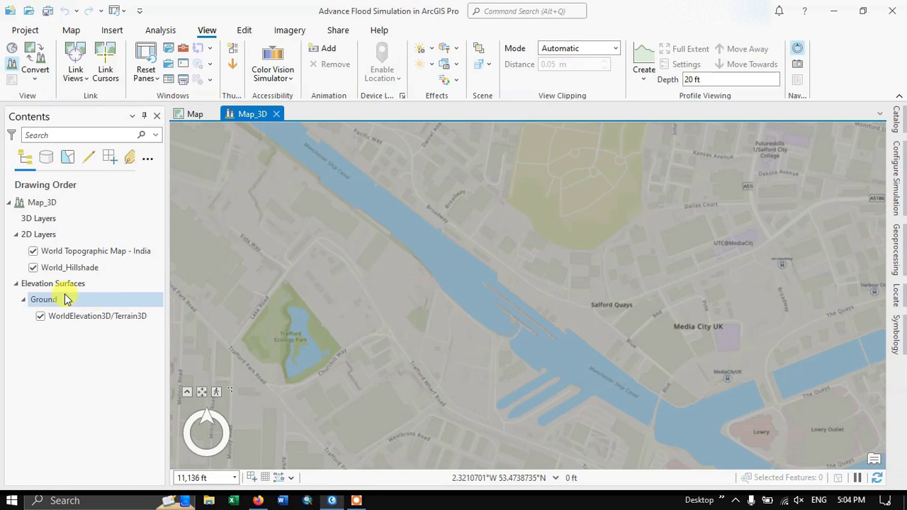
left_click(60, 287)
left_click(88, 320)
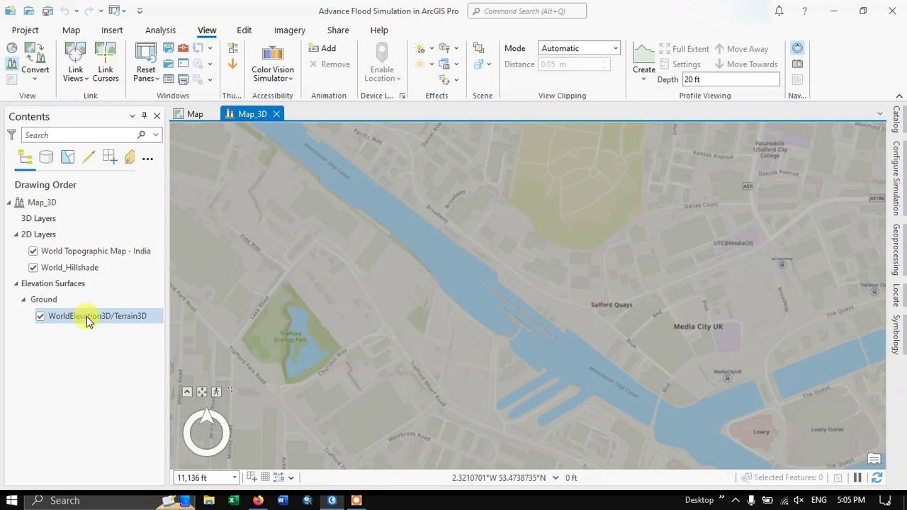
left_click(140, 331)
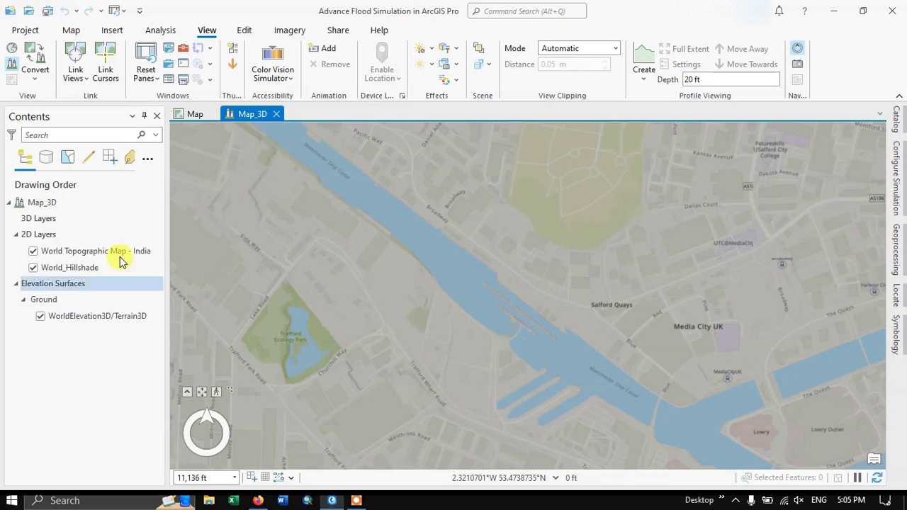
Change the scene's basemap to the Light Gray Canvas one that includes 3D Buildings and Places and Labels layers
left_click(73, 31)
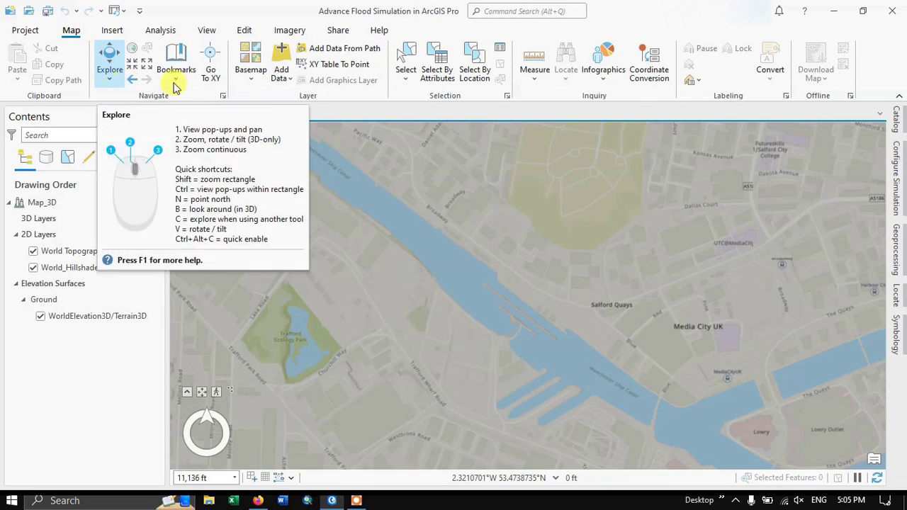
left_click(252, 67)
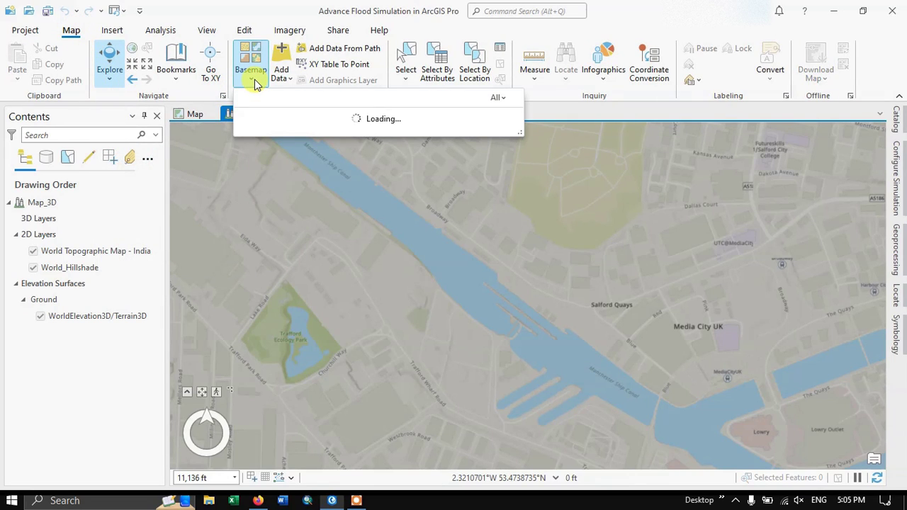
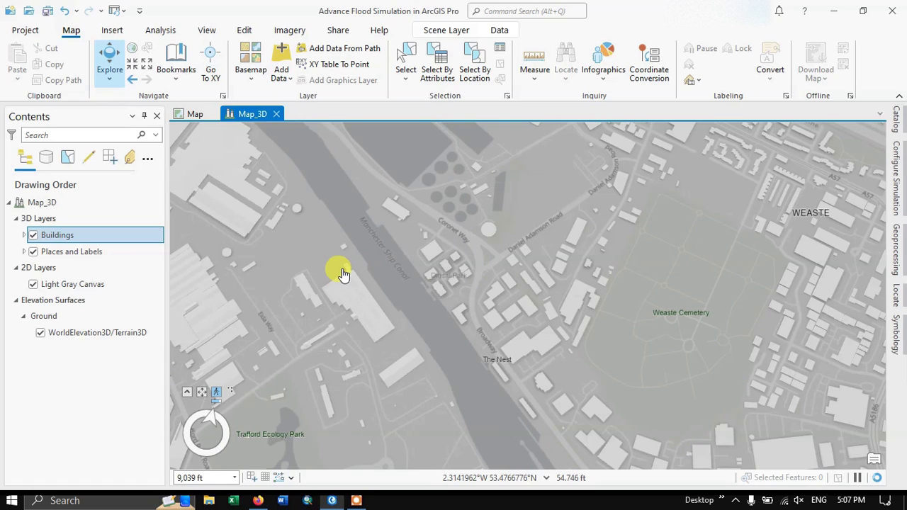
Examine the 3D buildings along the Manchester Ship Canal westward to the residential area beside Pocket Park
middle_click_drag(398, 270, 385, 300)
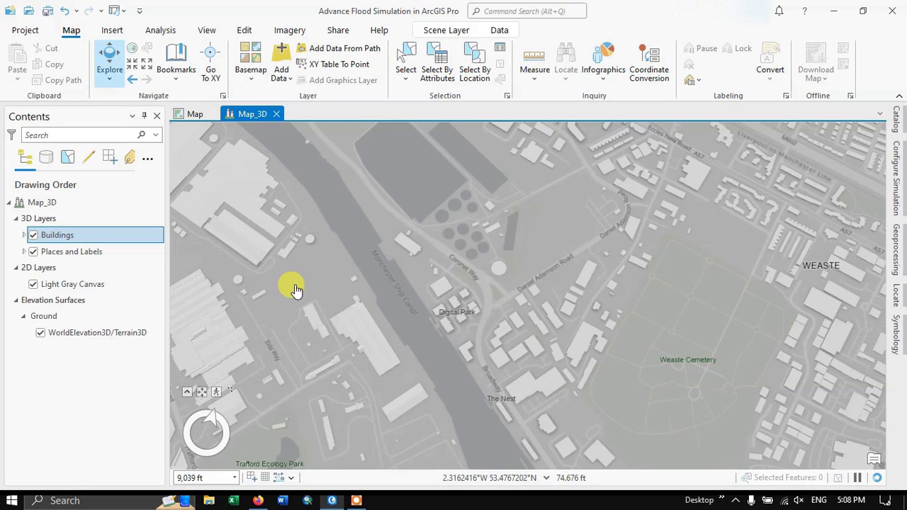
left_click_drag(421, 330, 442, 348)
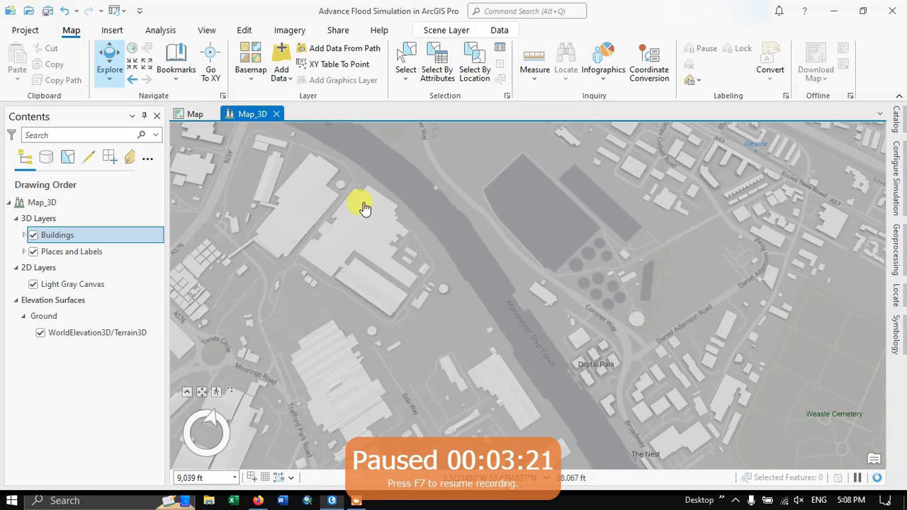
middle_click_drag(360, 202, 532, 338)
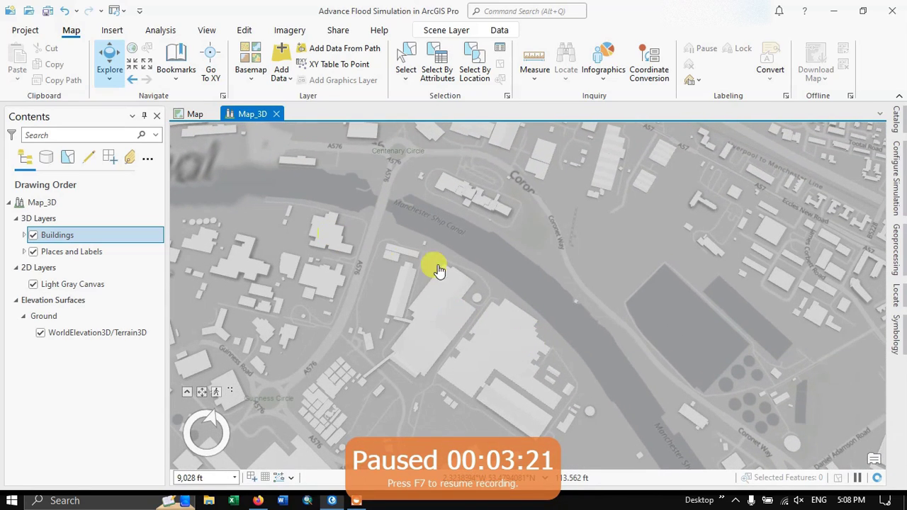
left_click_drag(431, 259, 562, 294)
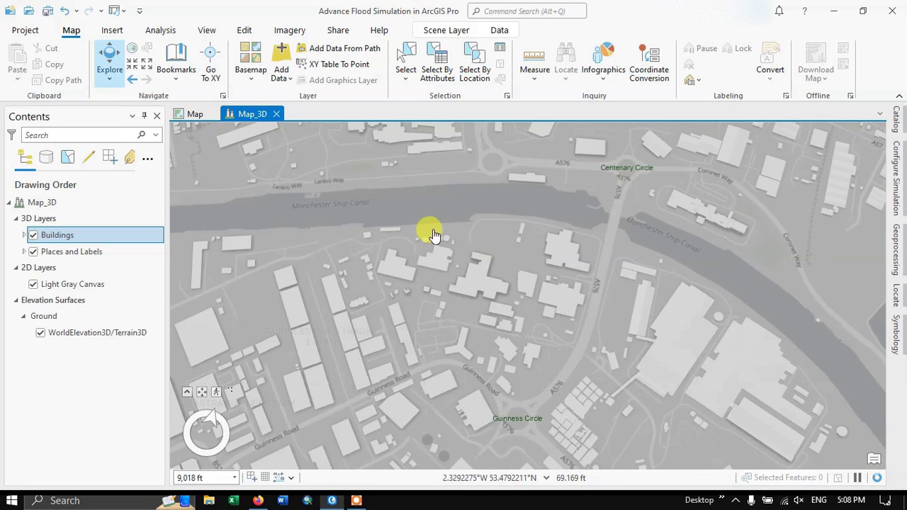
left_click_drag(528, 229, 773, 253)
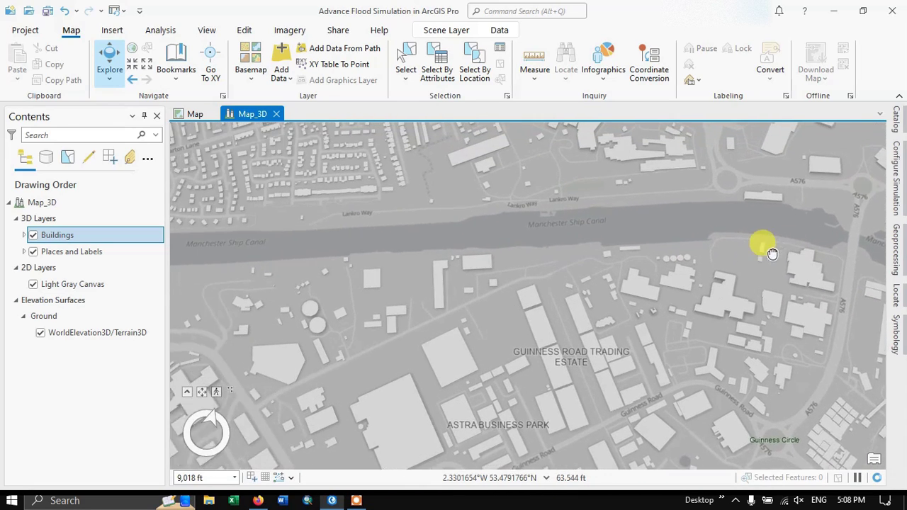
left_click_drag(206, 248, 481, 264)
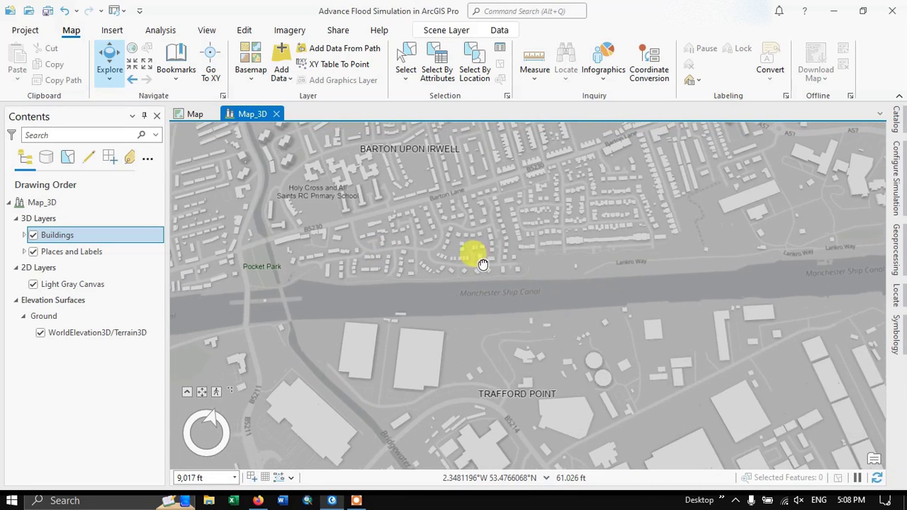
scroll(489, 269, "down", 2)
scroll(354, 269, "up", 3)
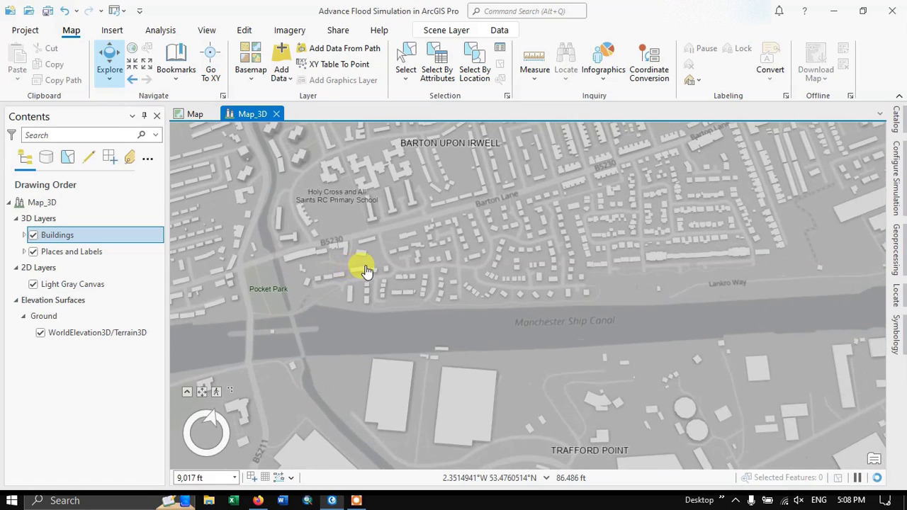
scroll(365, 269, "up", 5)
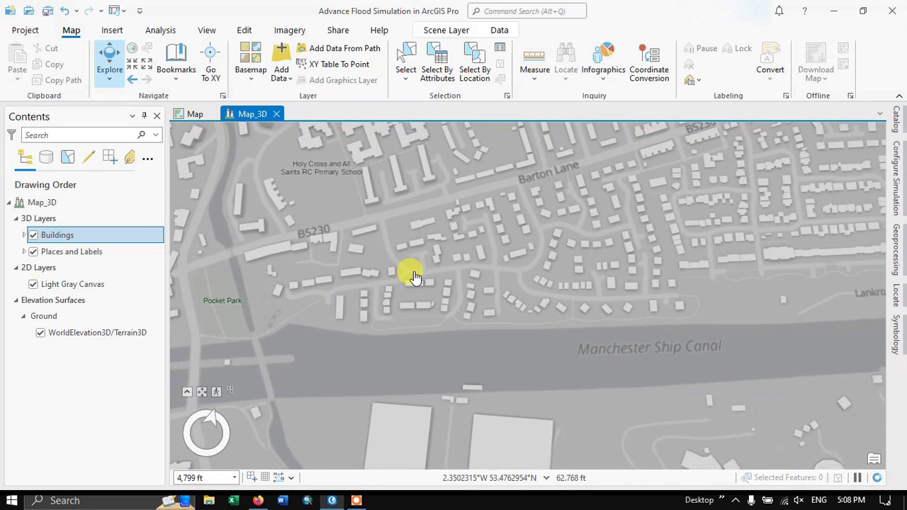
scroll(414, 277, "down", 1)
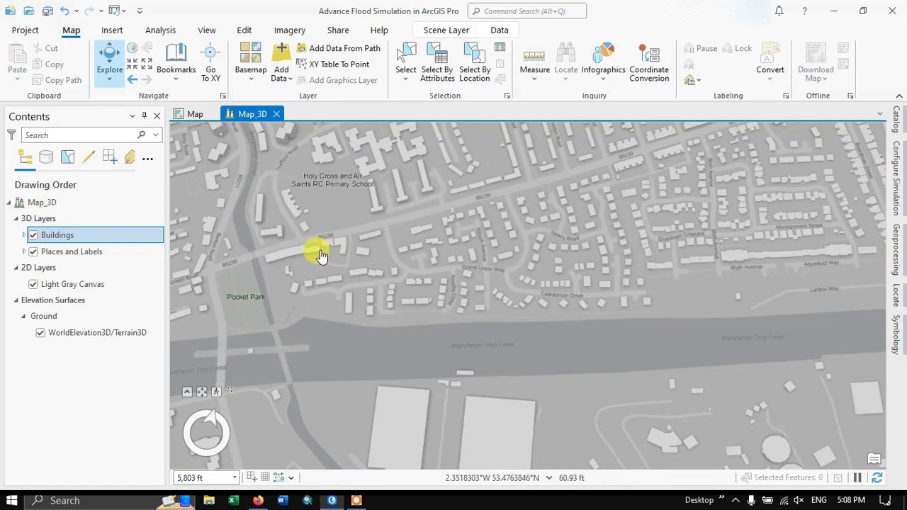
Expand the Buildings layer's legend and set its symbol colour to yellow
left_click(24, 236)
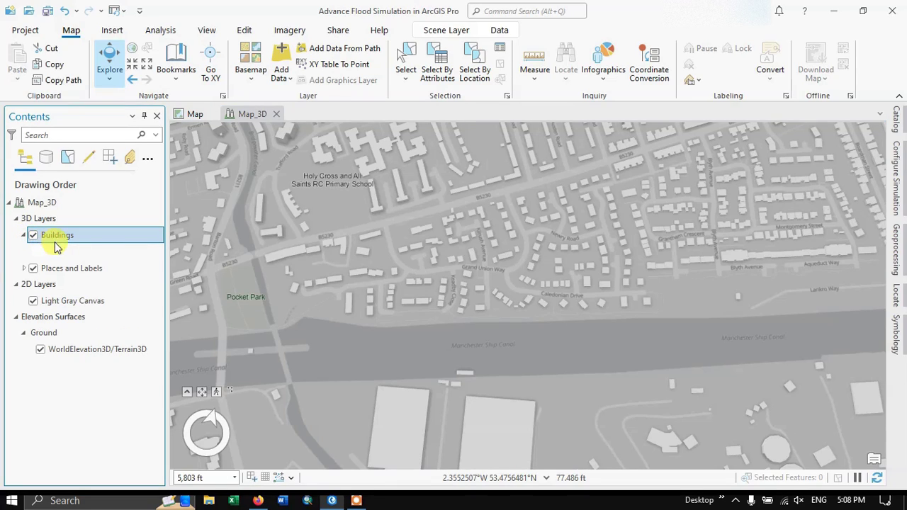
right_click(39, 253)
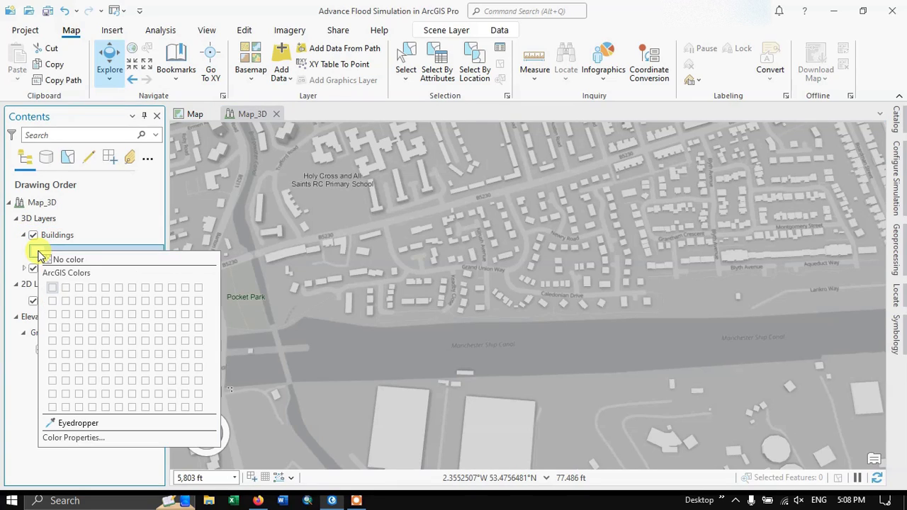
left_click(109, 316)
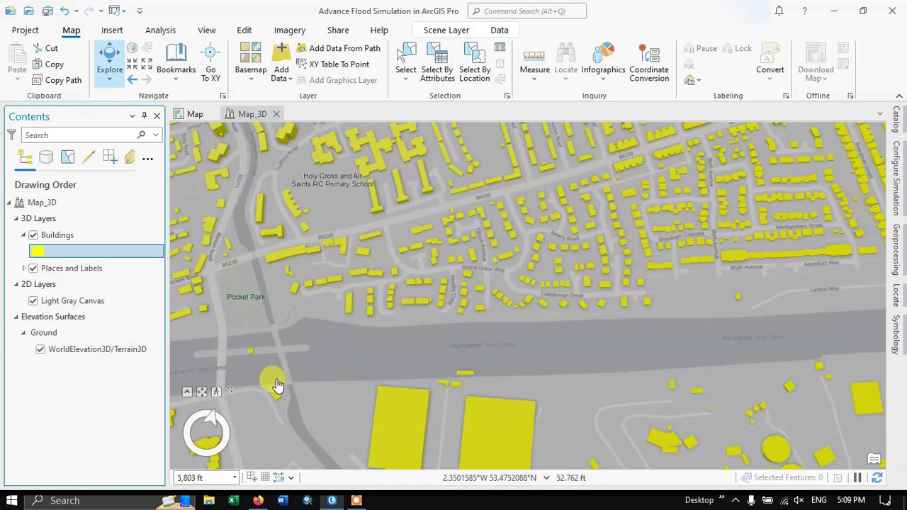
Inspect the yellow 3D buildings around Barton upon Irwell, Pocket Park and the Manchester Ship Canal from different angles and distances
left_click(217, 394)
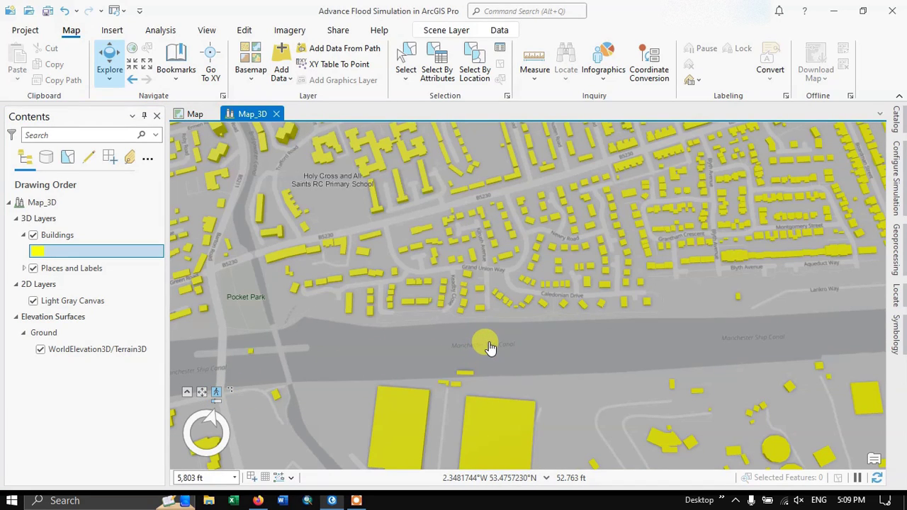
left_click_drag(488, 342, 493, 308)
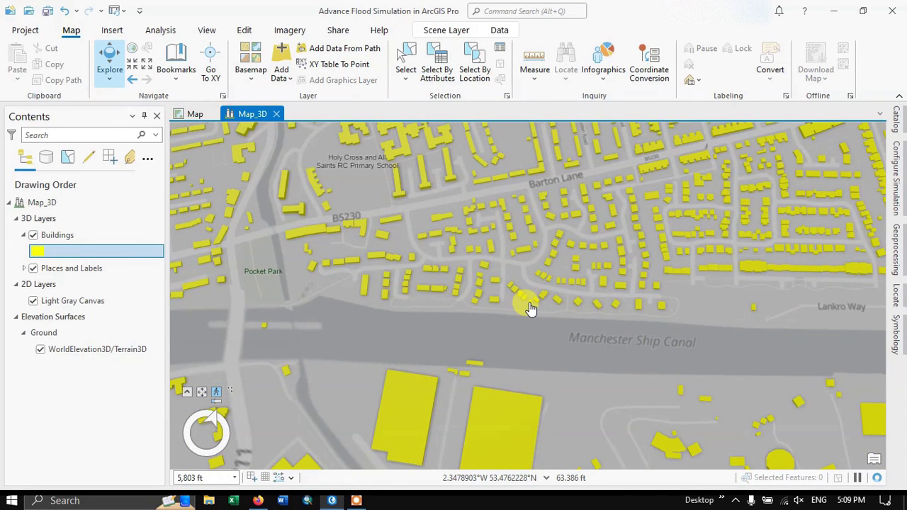
left_click_drag(505, 353, 505, 450)
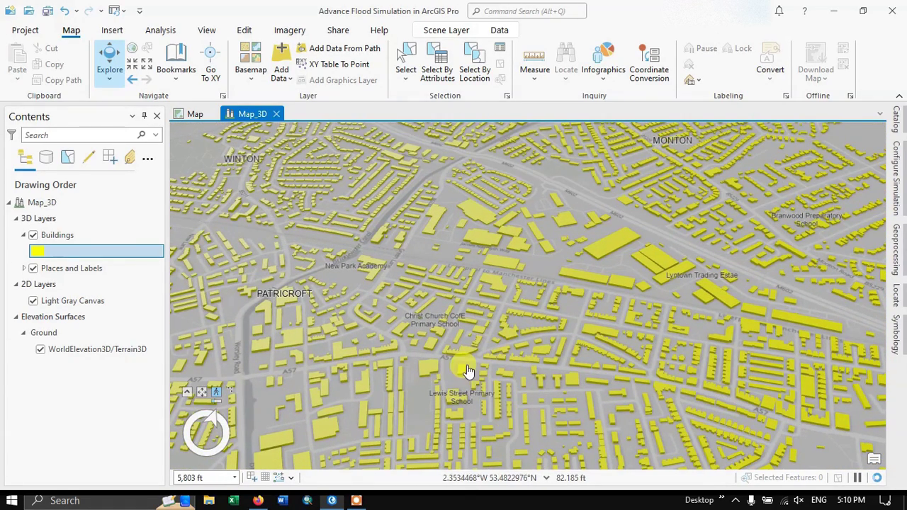
left_click_drag(469, 308, 472, 296)
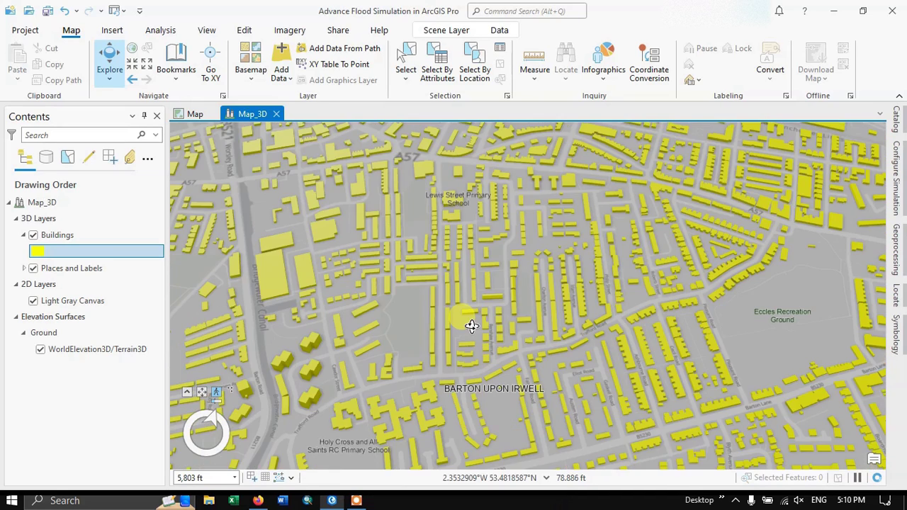
scroll(469, 312, "down", 5)
left_click_drag(470, 300, 475, 246)
mouse_move(475, 247)
middle_mouse_down()
mouse_move(470, 234)
mouse_move(472, 257)
middle_mouse_up()
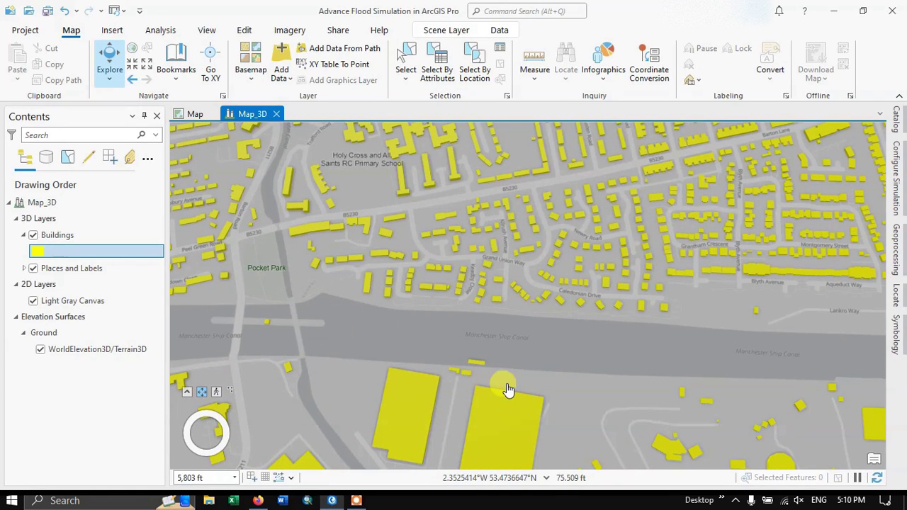
scroll(508, 389, "up", 3)
scroll(507, 389, "down", 3)
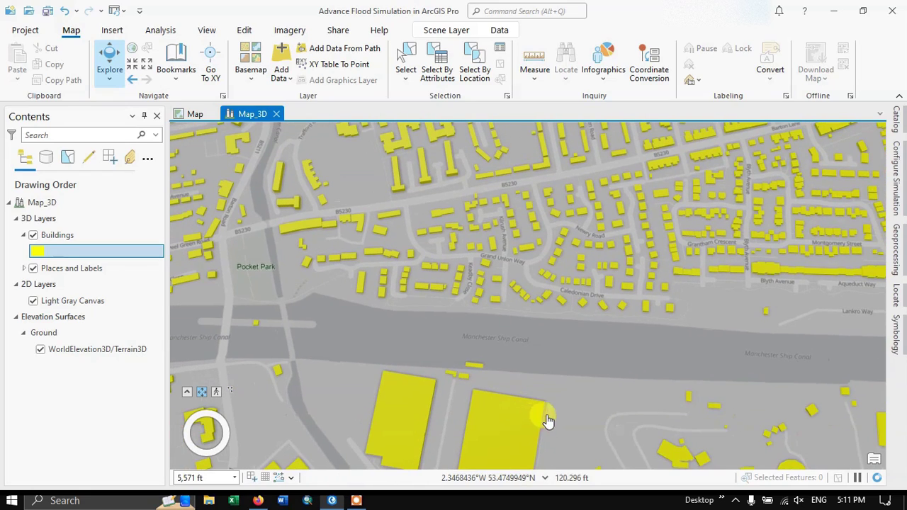
left_click_drag(583, 407, 578, 367)
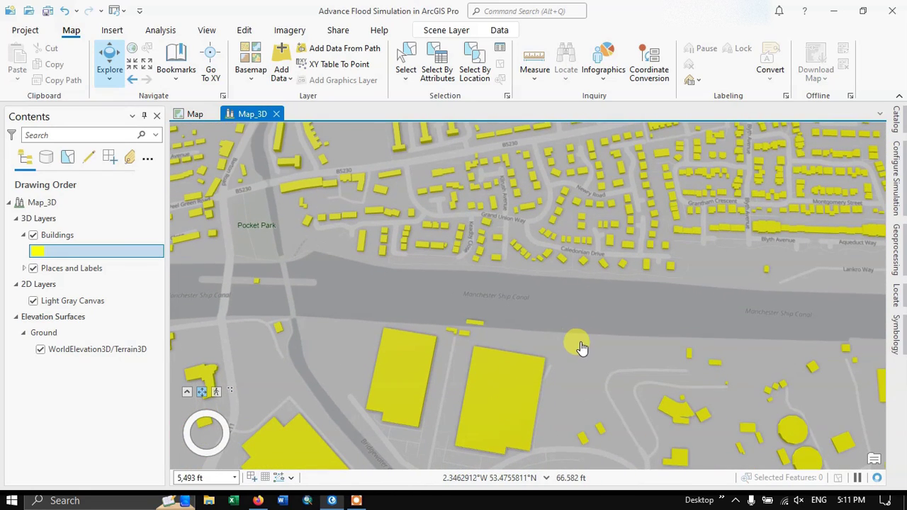
scroll(525, 340, "down", 5)
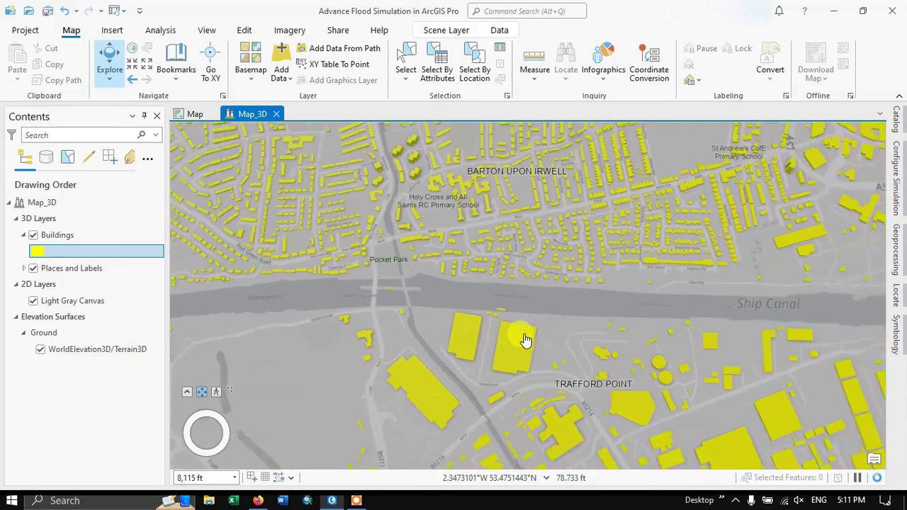
Start adding a Rainfall simulation to the 3D scene around the Manchester Ship Canal and Trafford Point
scroll(600, 339, "up", 3)
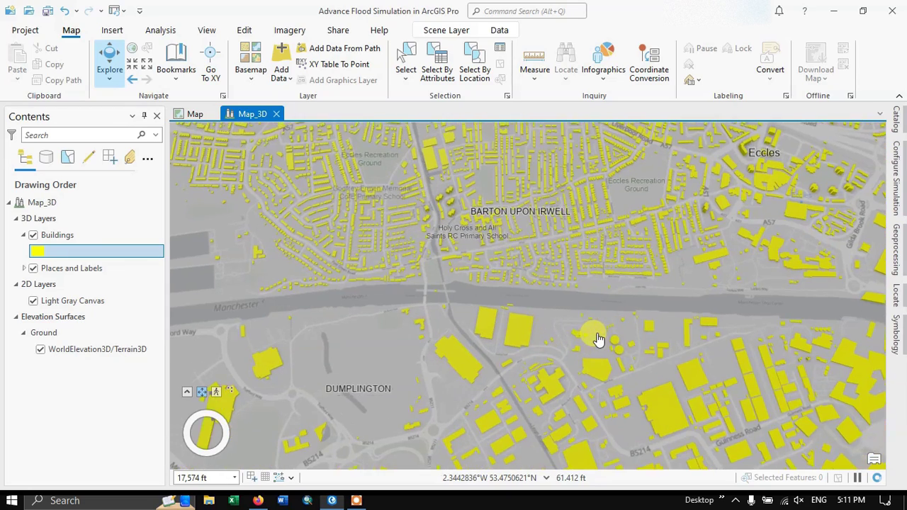
scroll(607, 333, "up", 3)
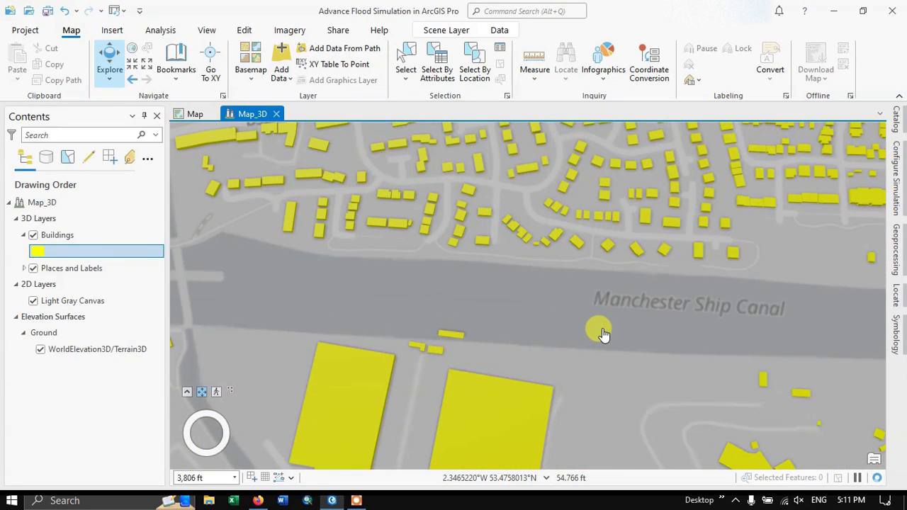
scroll(603, 334, "up", 3)
scroll(602, 333, "down", 2)
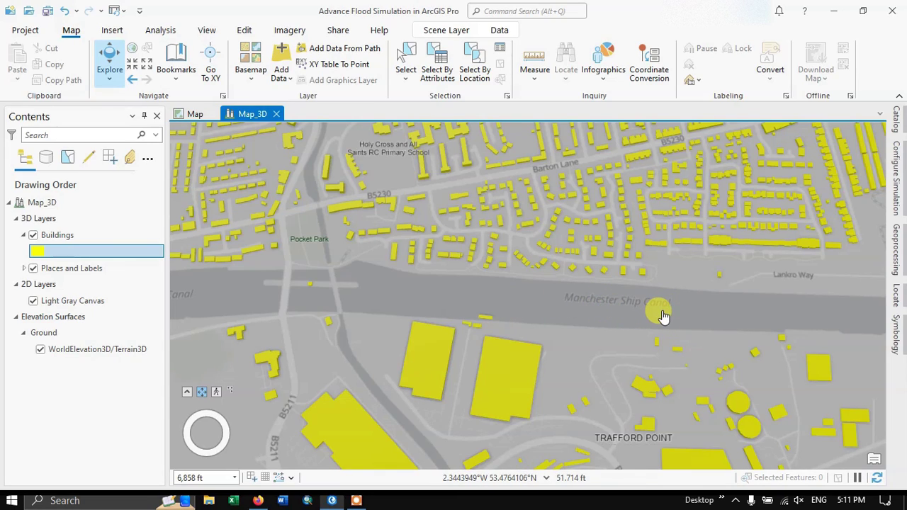
left_click(201, 392)
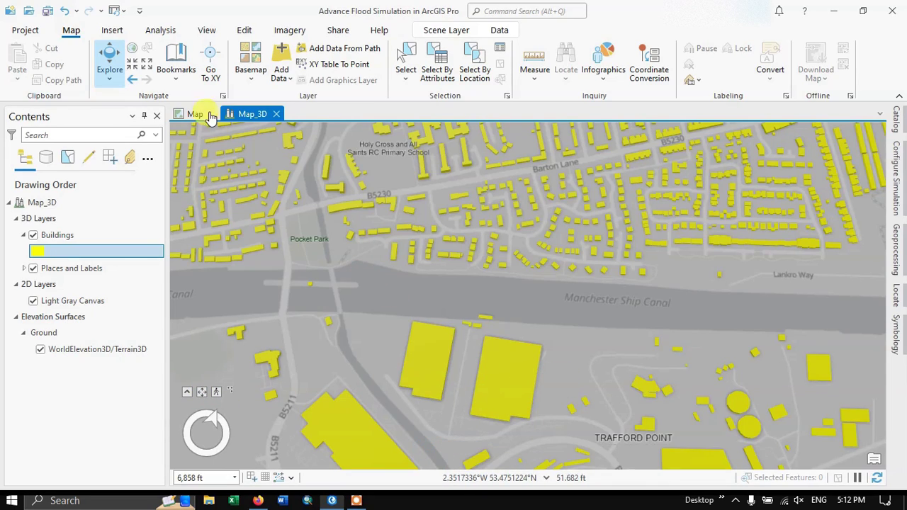
left_click(170, 34)
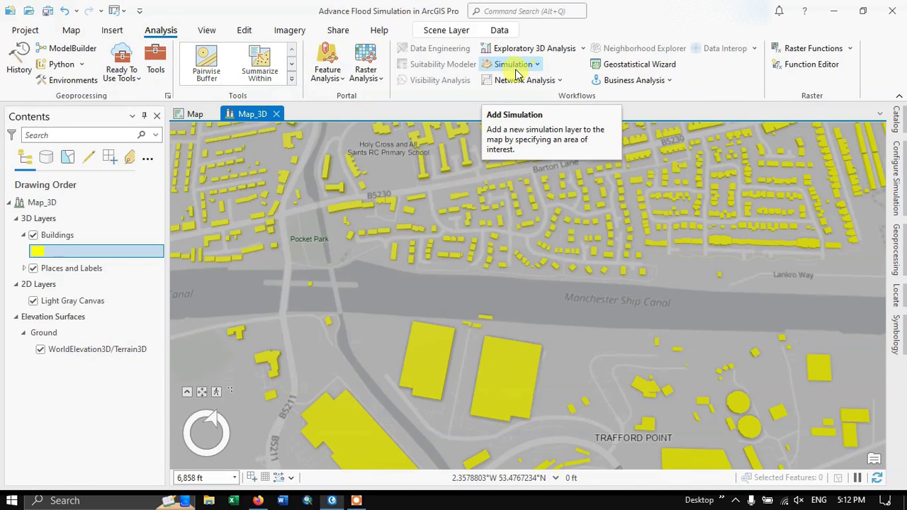
left_click(537, 65)
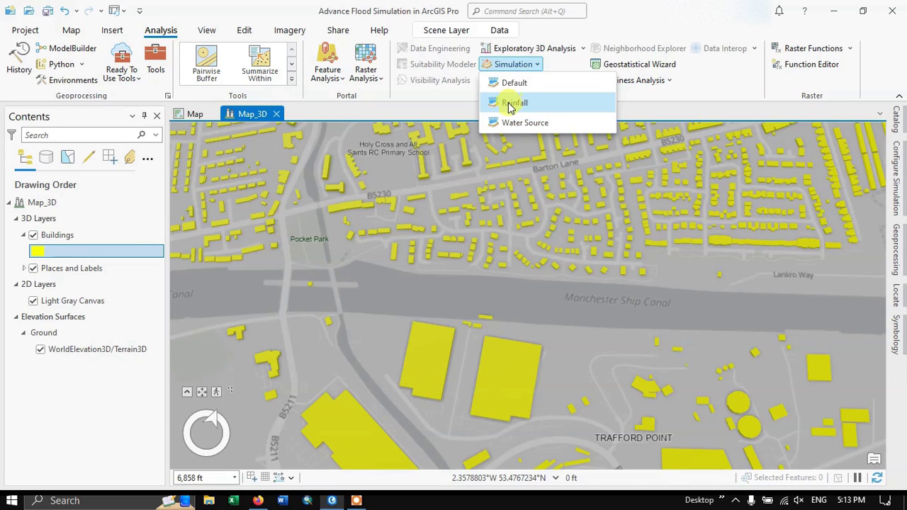
left_click(514, 103)
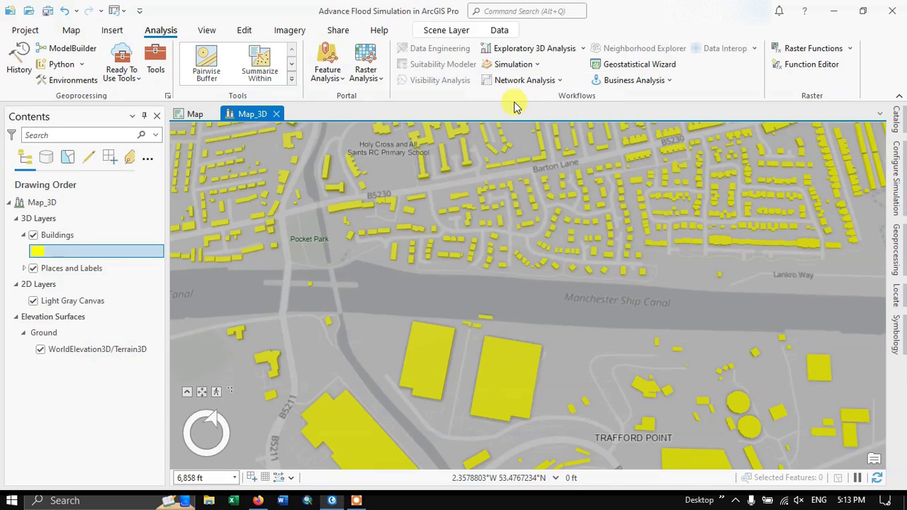
Define the simulation area with an oriented rectangle spanning the canal from Barton Lane beside Pocket Park down to Trafford Point, and finish it
left_click(474, 275)
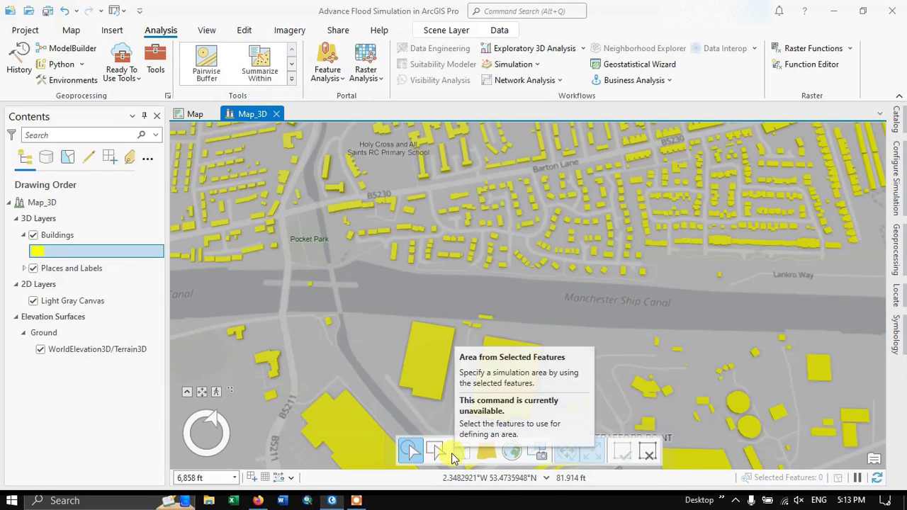
left_click(496, 452)
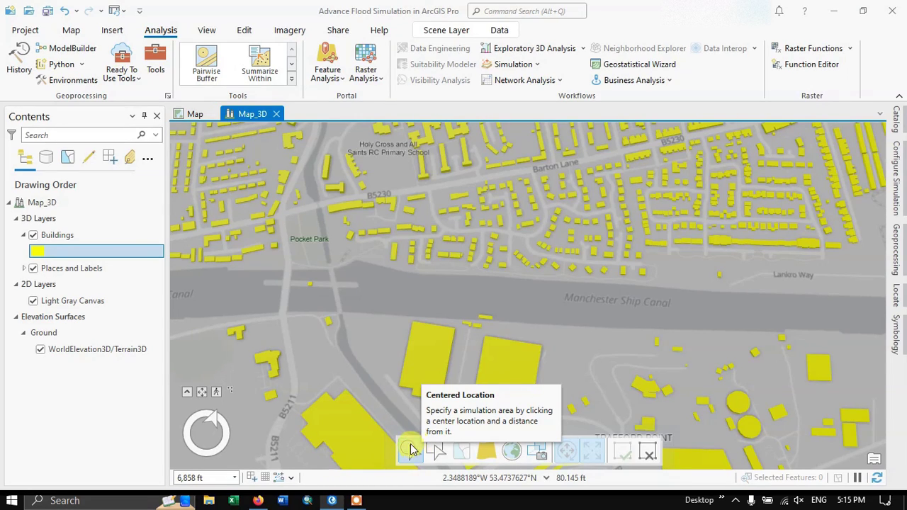
left_click(412, 454)
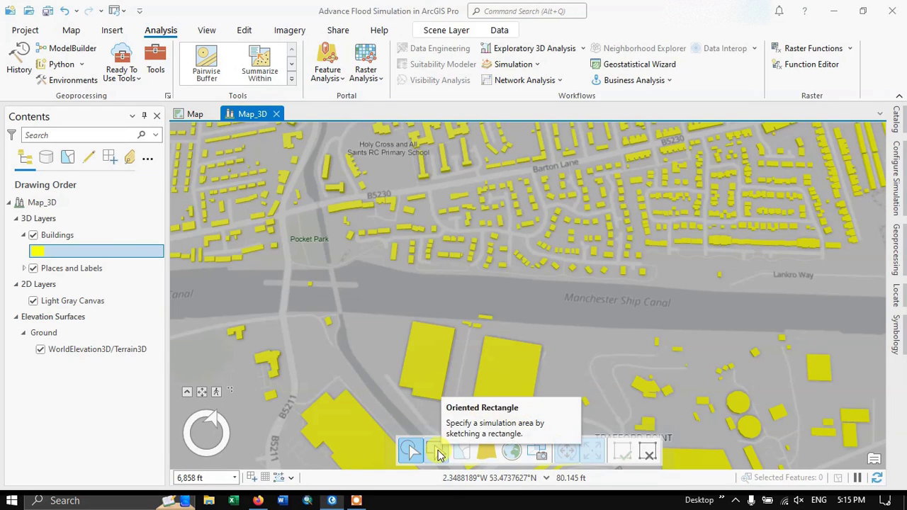
left_click(439, 454)
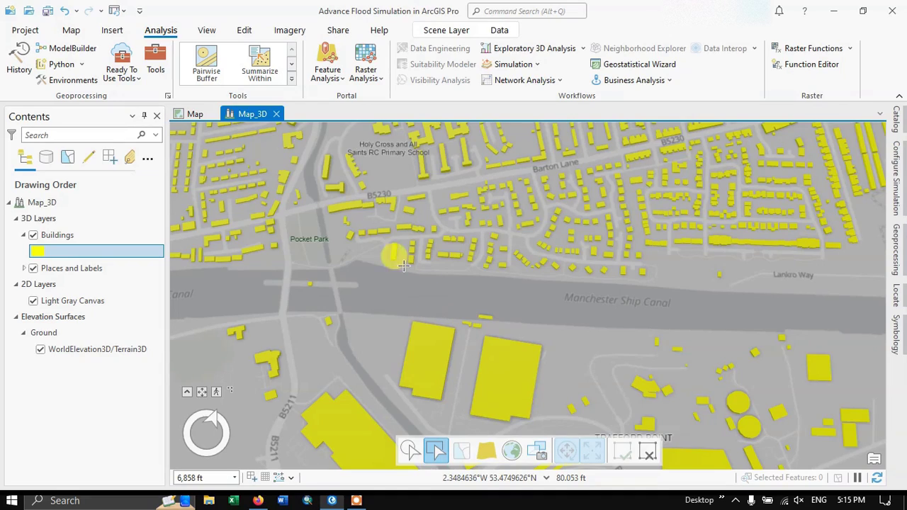
left_click(321, 206)
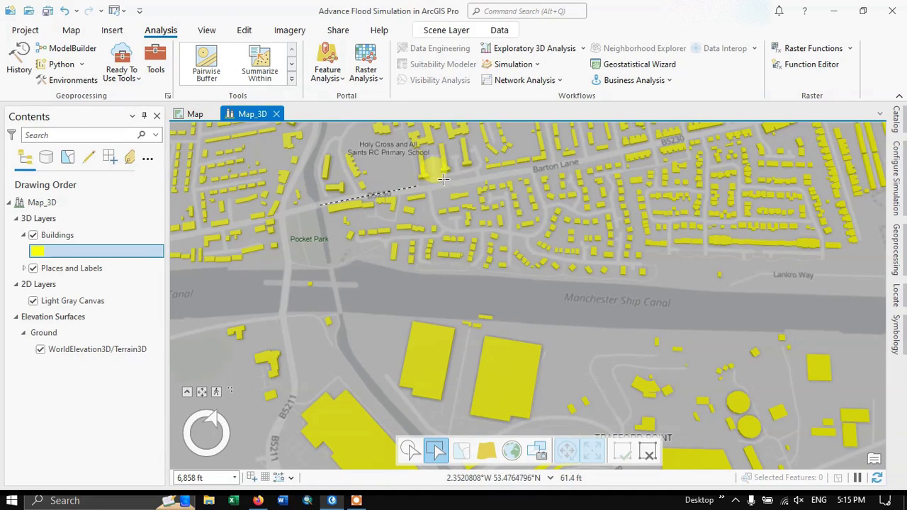
left_click(616, 156)
left_click_drag(642, 243, 670, 415)
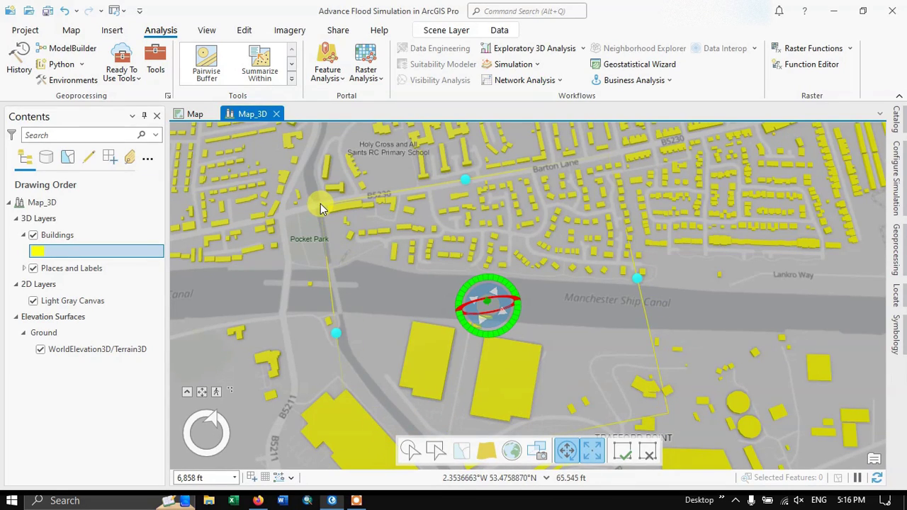
left_click(623, 453)
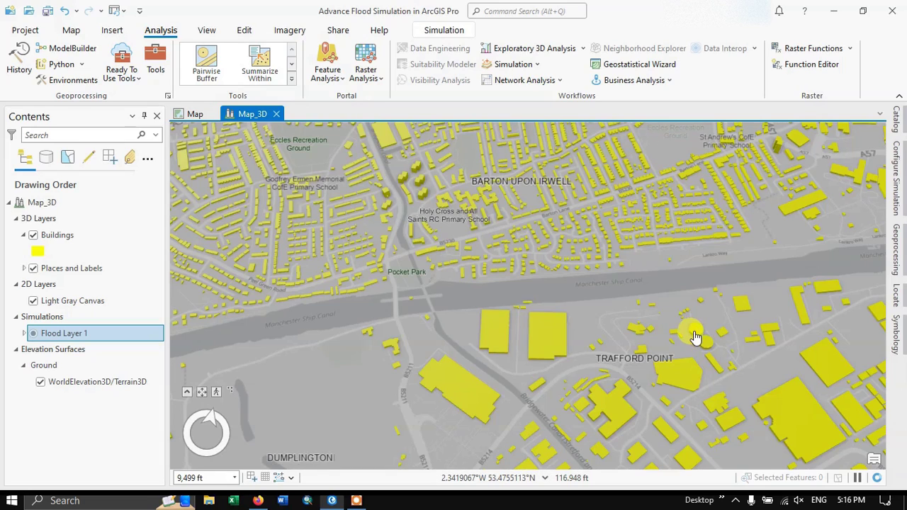
Expand the Area of Interest legend under Flood Layer 1 and set its outline colour to red
left_click(644, 311)
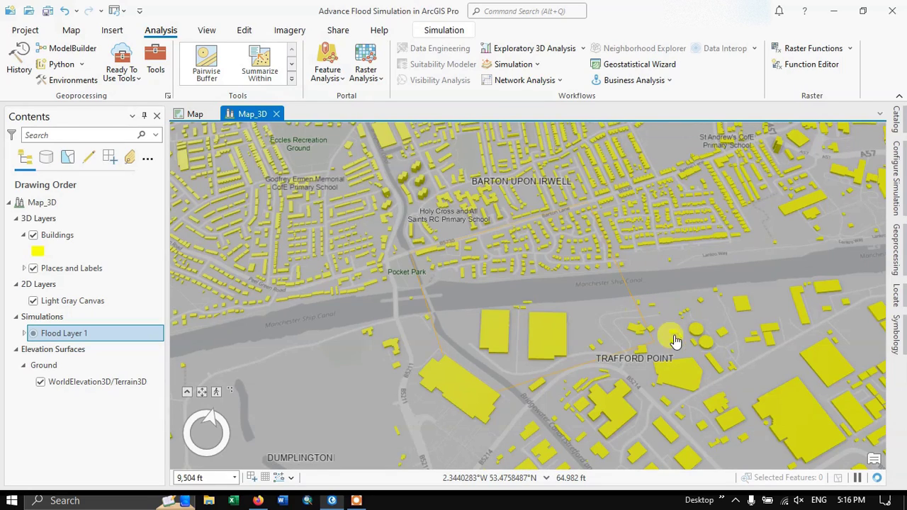
left_click(588, 370)
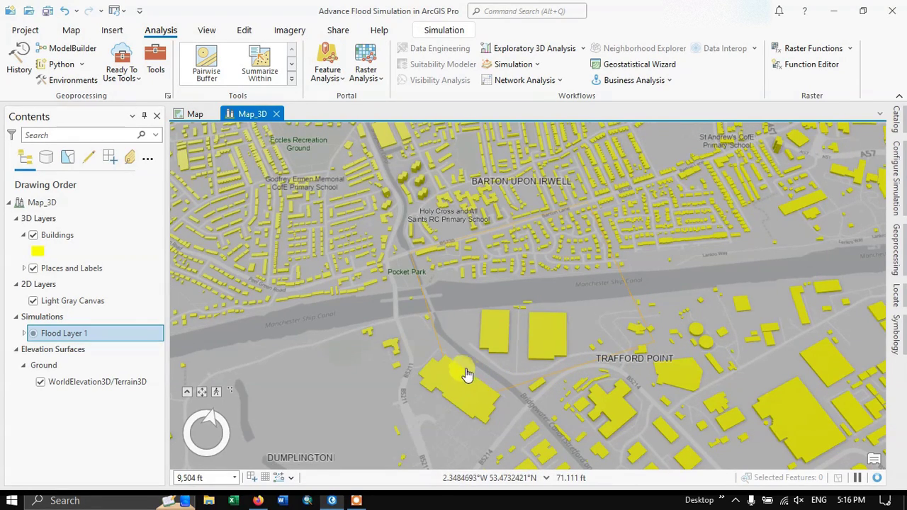
left_click(16, 317)
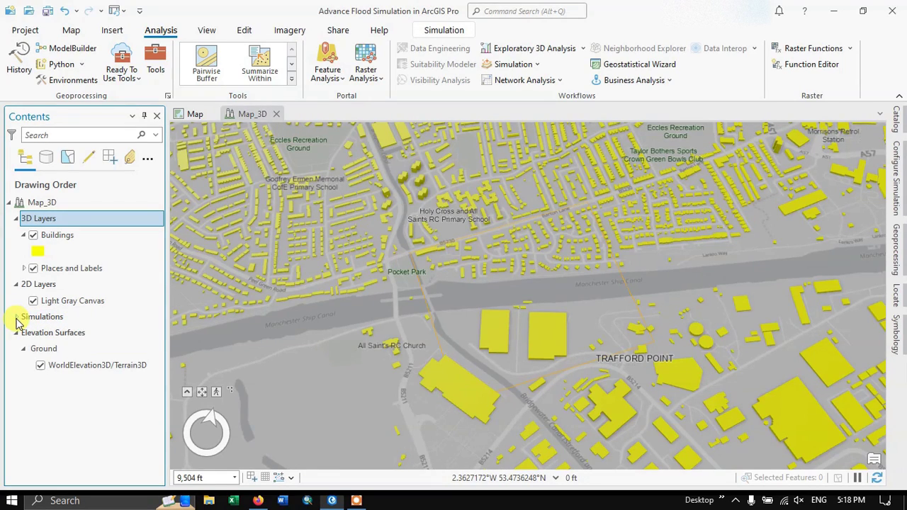
left_click(16, 317)
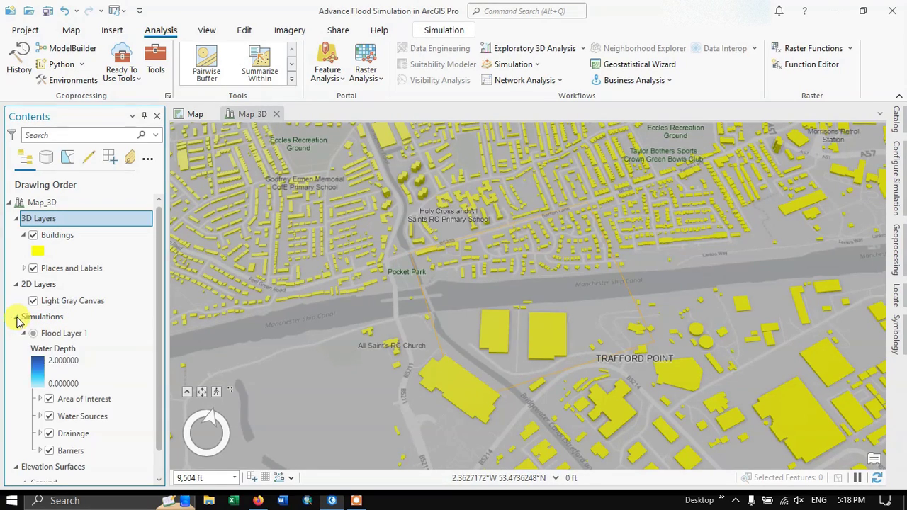
left_click(58, 377)
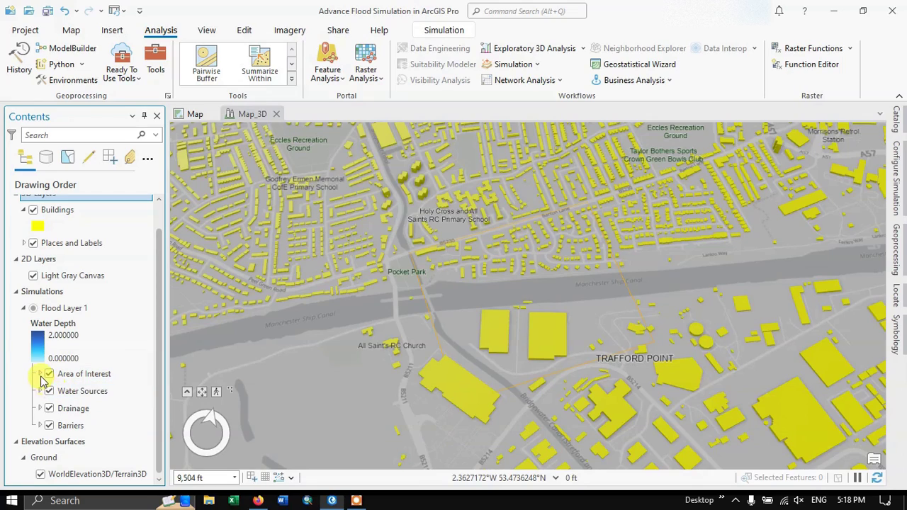
left_click(40, 375)
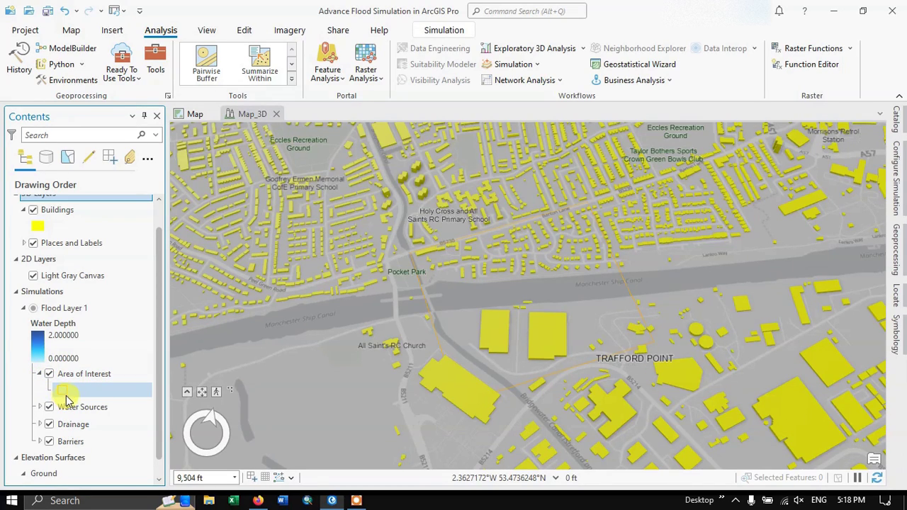
right_click(65, 396)
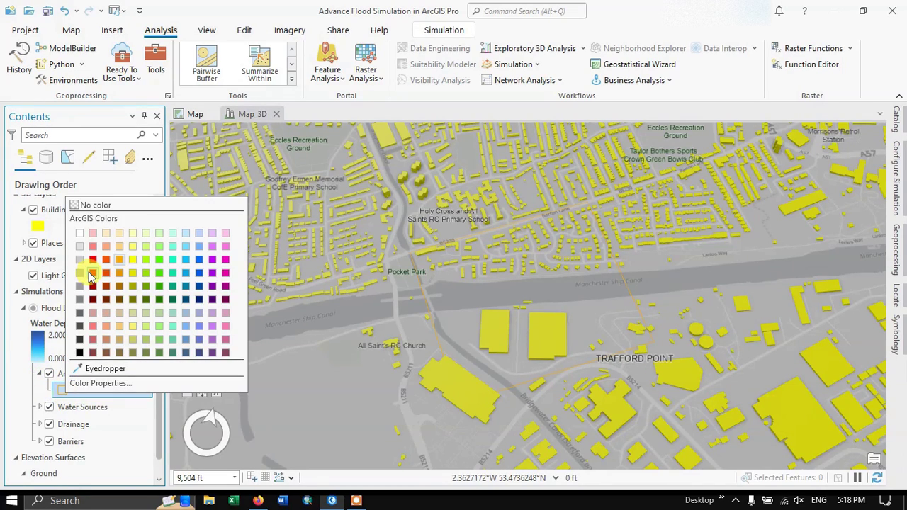
left_click(93, 261)
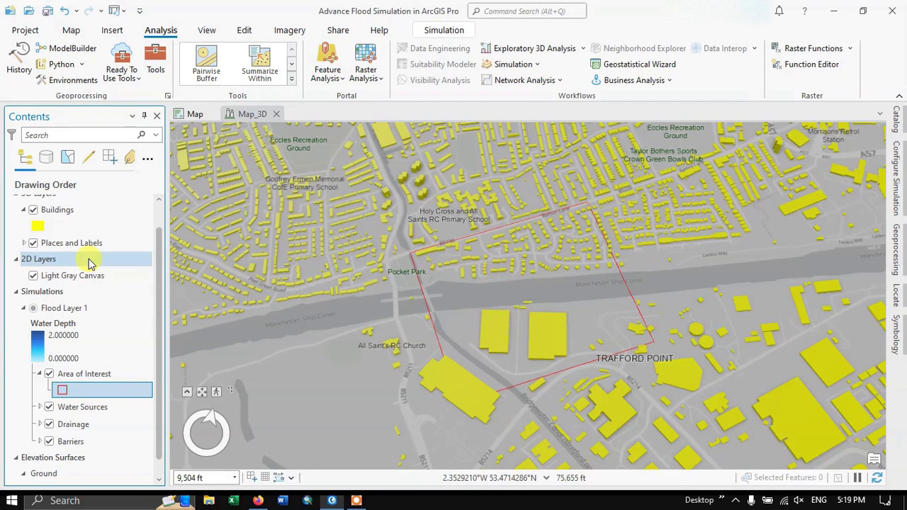
Zoom to the Area of Interest and inspect its red boundary and the buildings on both sides of the Manchester Ship Canal
left_click(117, 374)
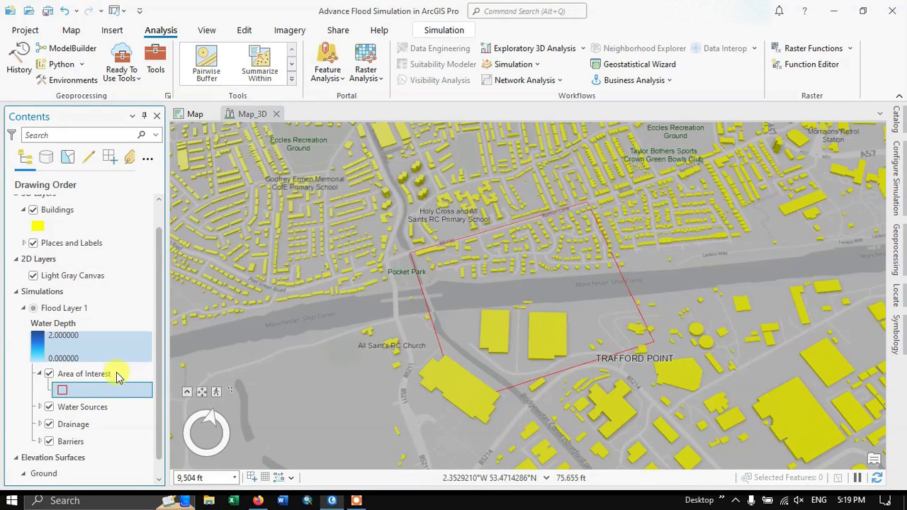
left_click(83, 387)
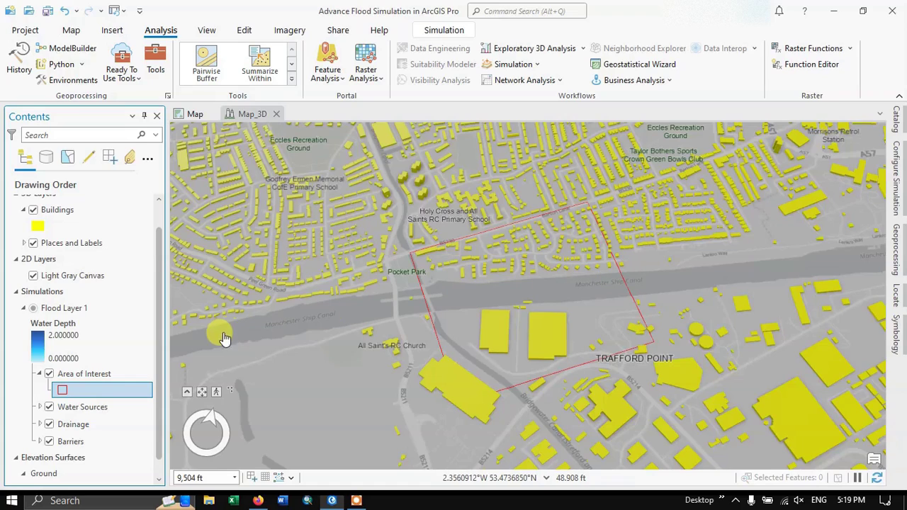
right_click(87, 378)
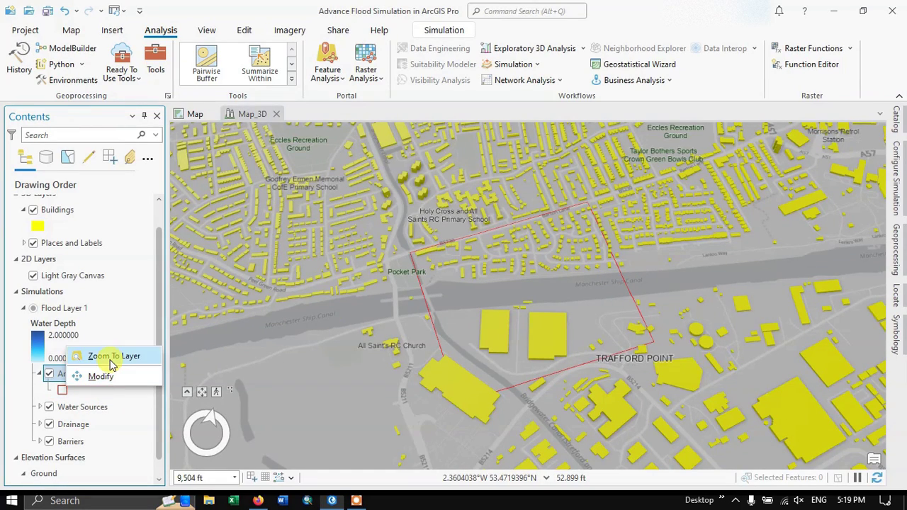
left_click(108, 354)
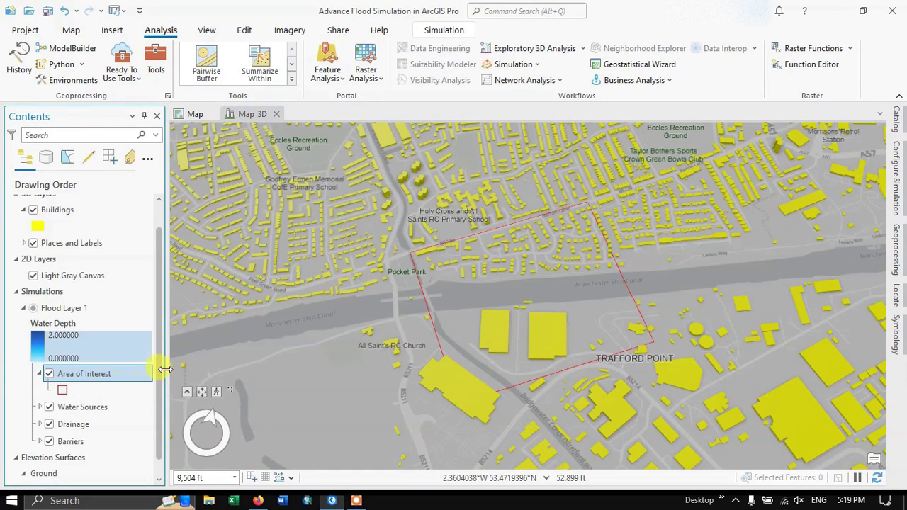
left_click(217, 392)
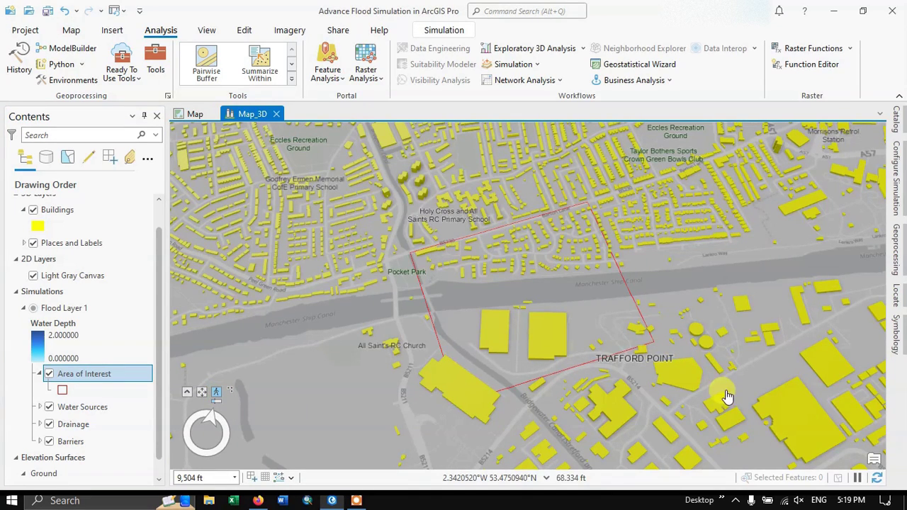
left_click_drag(719, 399, 505, 333)
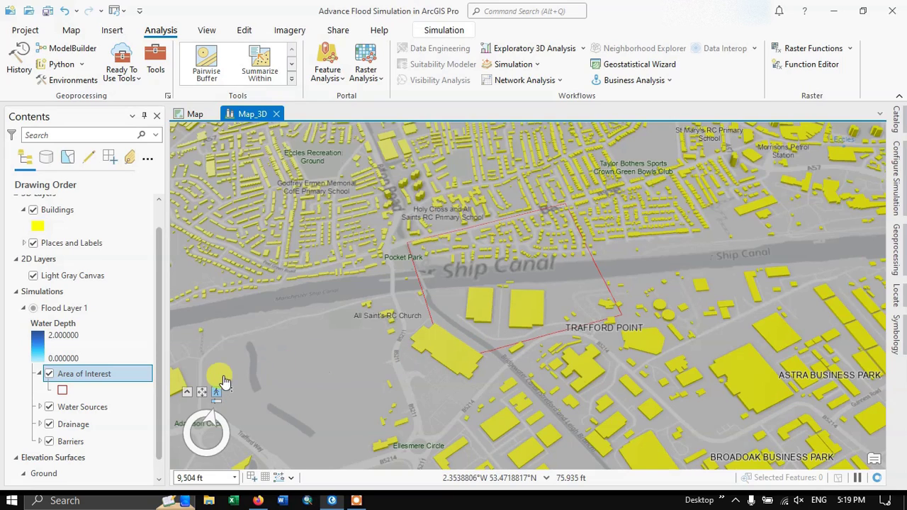
left_click(201, 392)
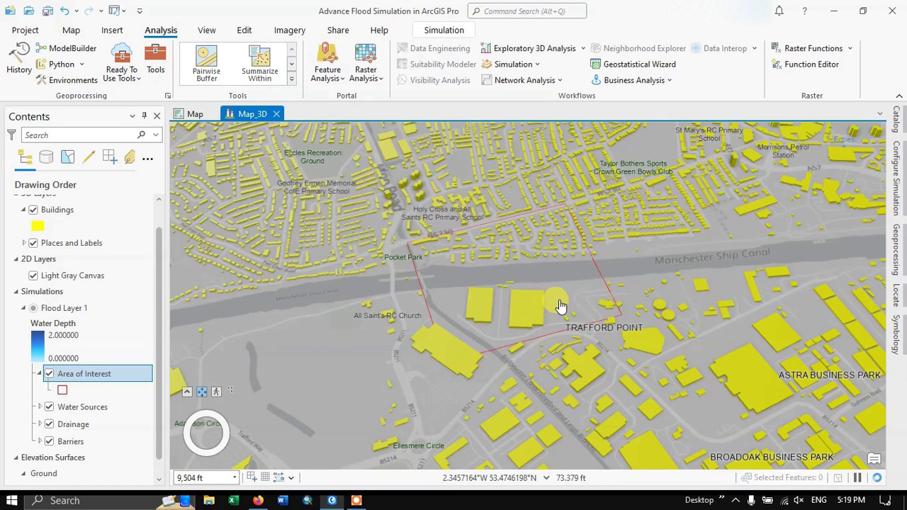
scroll(560, 306, "up", 5)
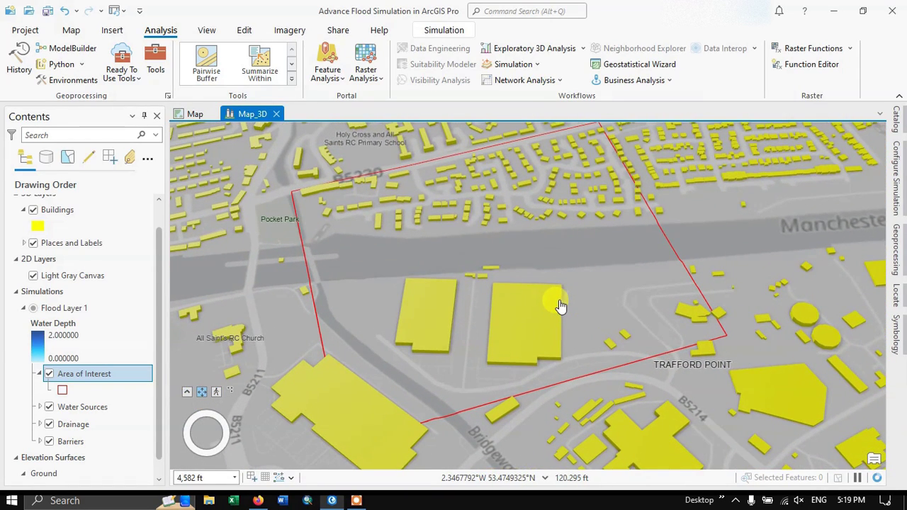
scroll(639, 229, "up", 2)
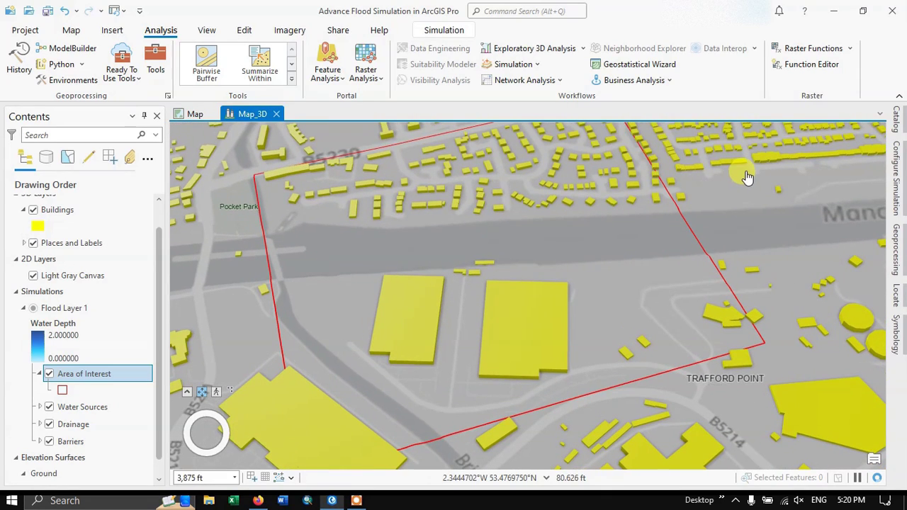
left_click(201, 392)
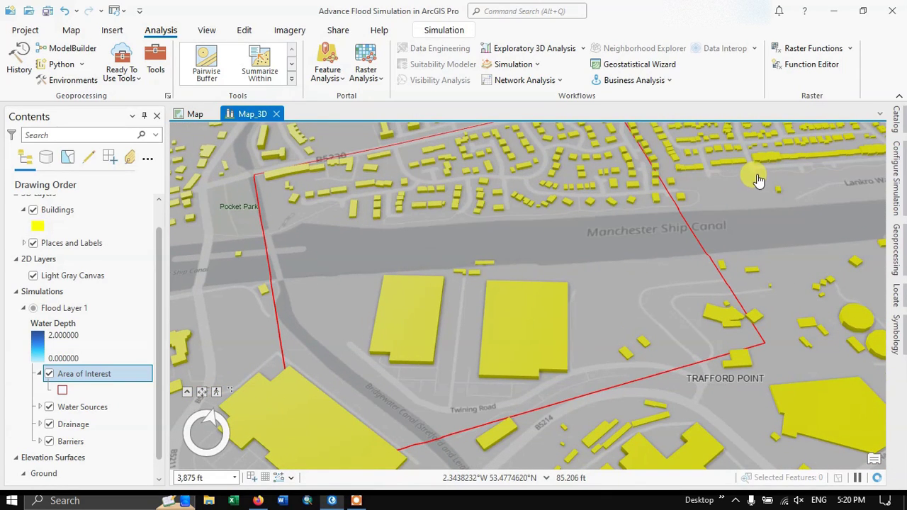
left_click_drag(758, 180, 763, 253)
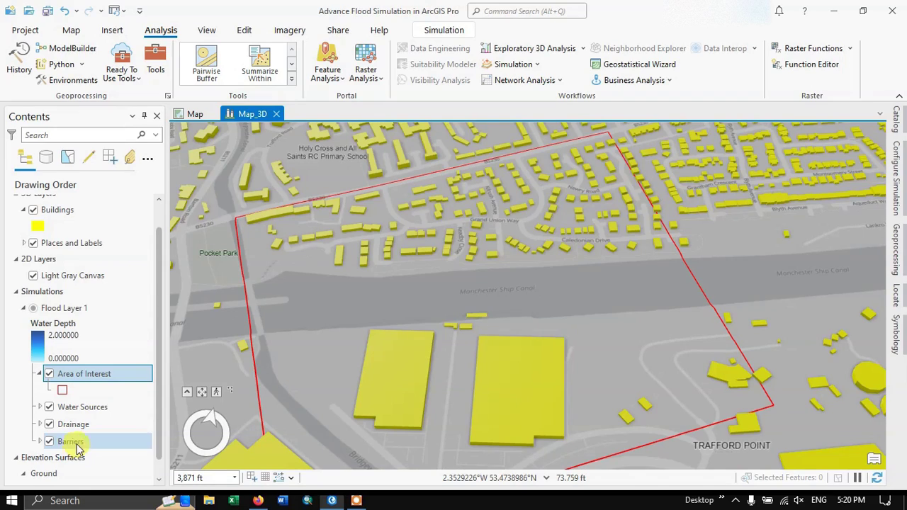
Set Flood Layer 1's simulation duration to 00:03:00 and its rainfall rate to 300 mm per hour
left_click(446, 32)
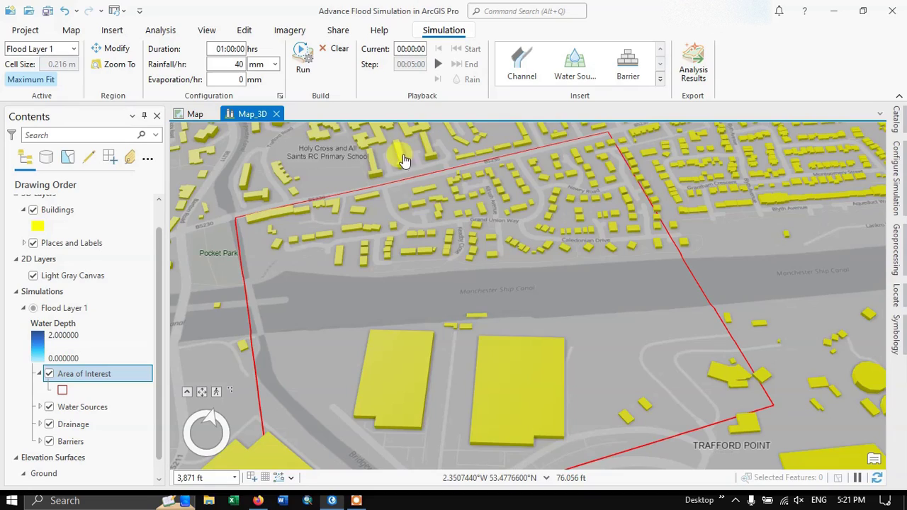
double_click(237, 64)
key("BackSpace")
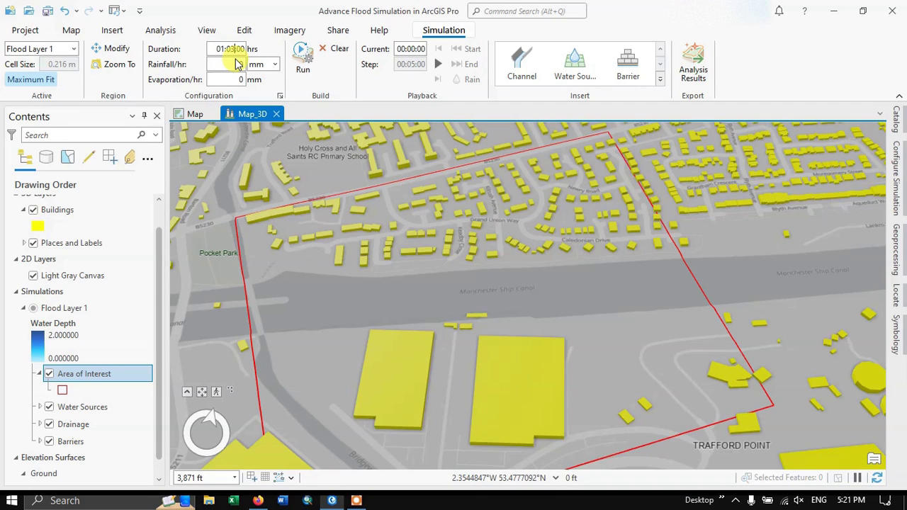
type("40")
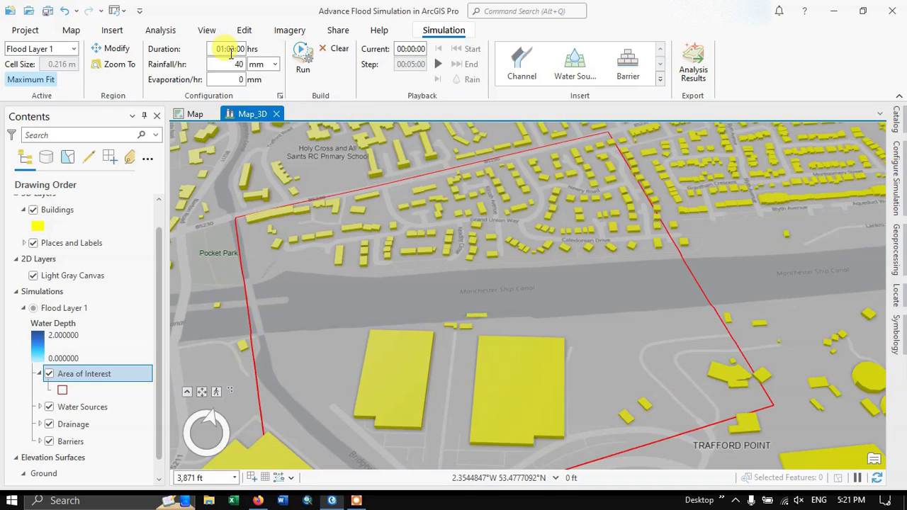
key("BackSpace")
type("0")
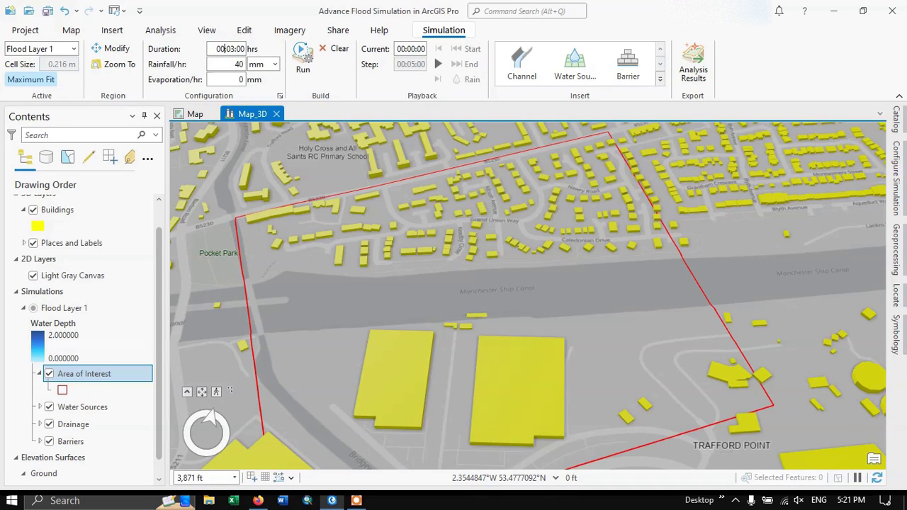
left_click(238, 65)
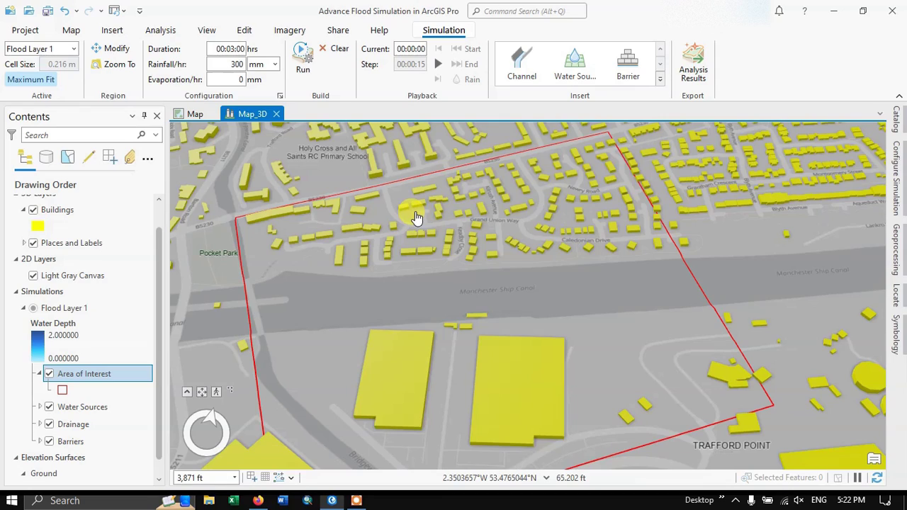
type("0")
left_click(221, 73)
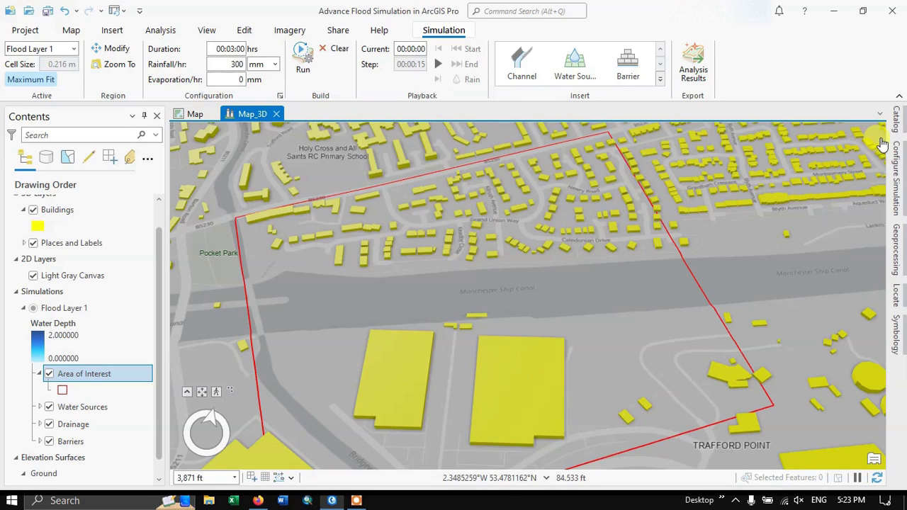
Open the detailed simulation configuration for Flood Layer 1 and set the infiltration rate to Impervious Surface (0)
left_click(894, 177)
left_click(865, 116)
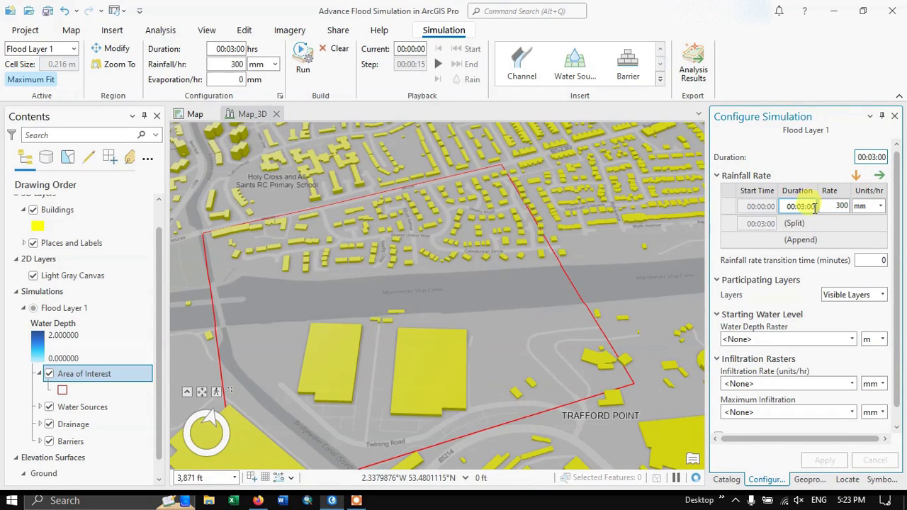
left_click(842, 205)
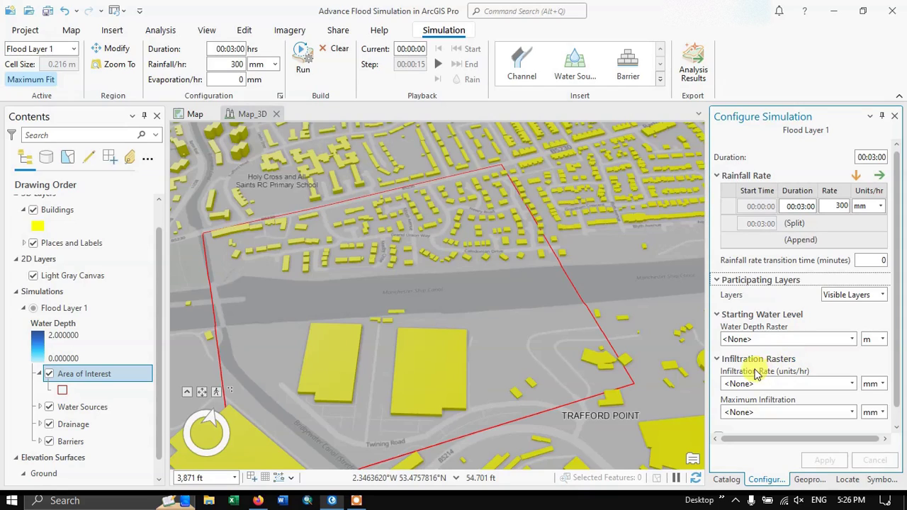
left_click(852, 384)
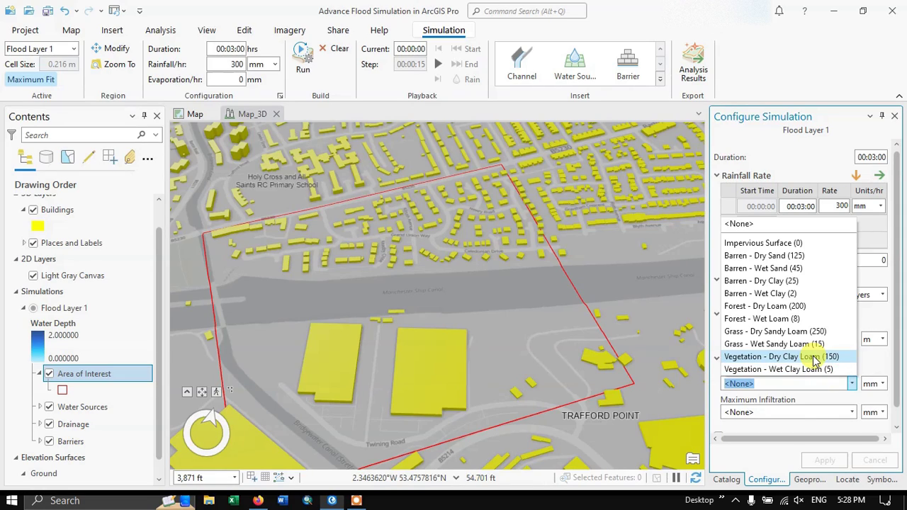
left_click(772, 243)
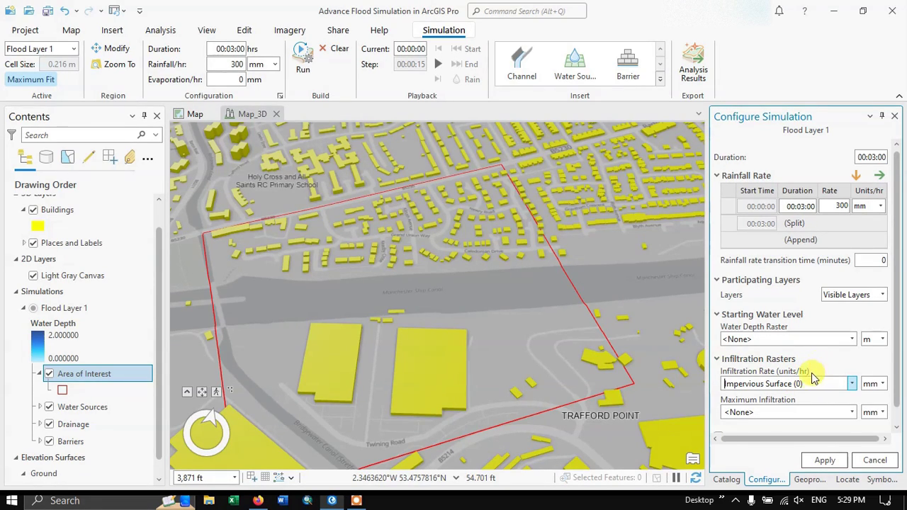
Set the maximum infiltration to Impervious Surface (0) in mm, apply the configuration and collapse its pane
scroll(787, 409, "down", 1)
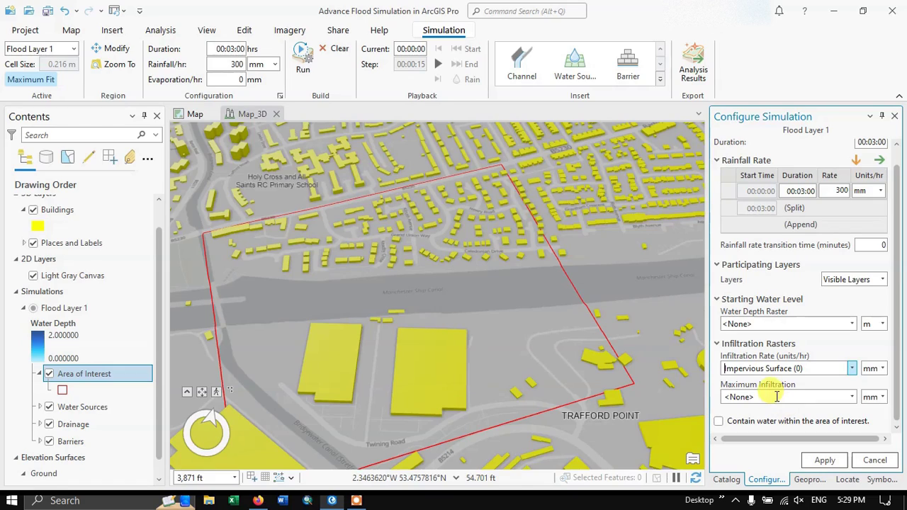
left_click(852, 397)
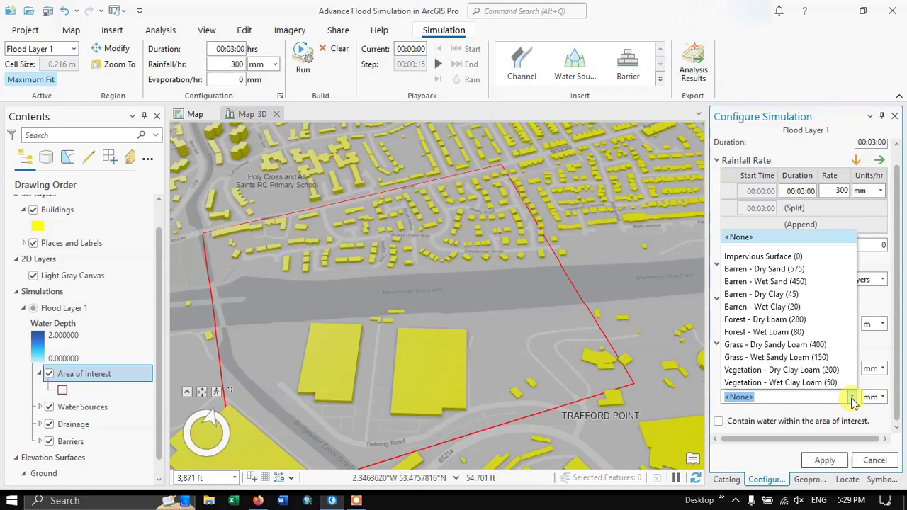
left_click(771, 258)
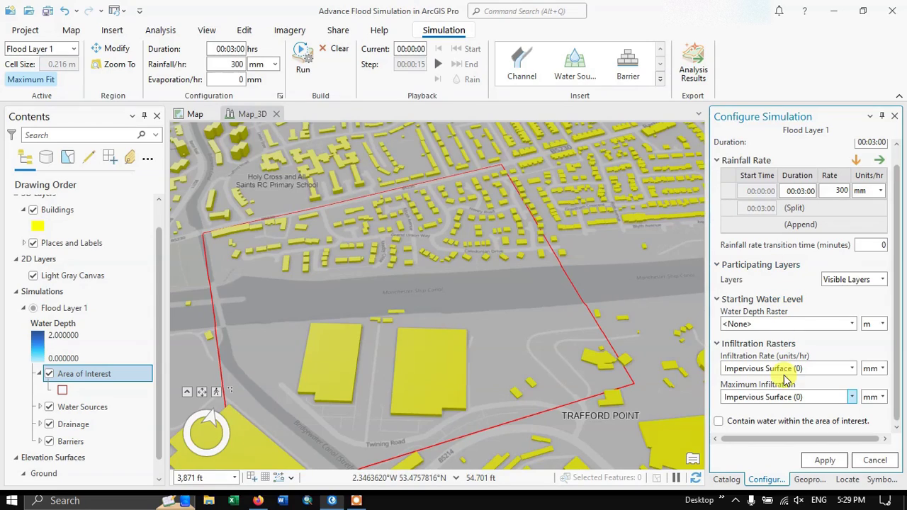
left_click(873, 398)
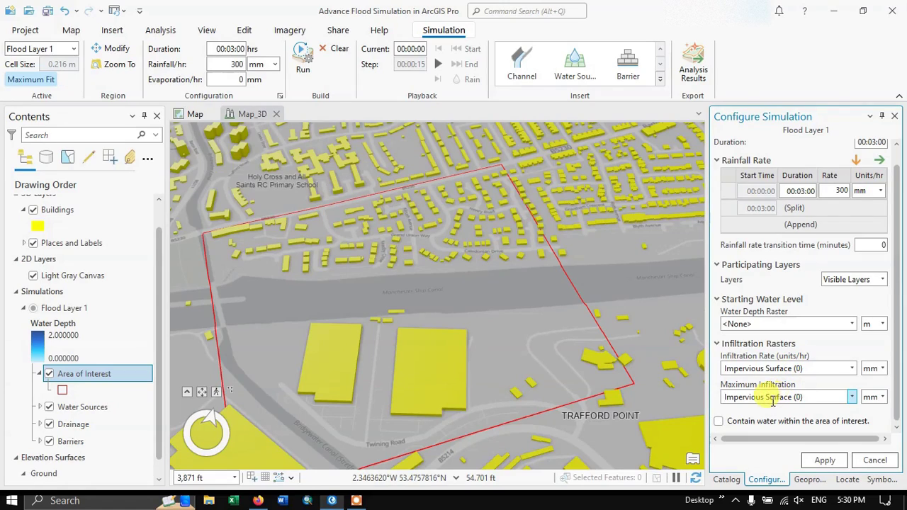
left_click(821, 460)
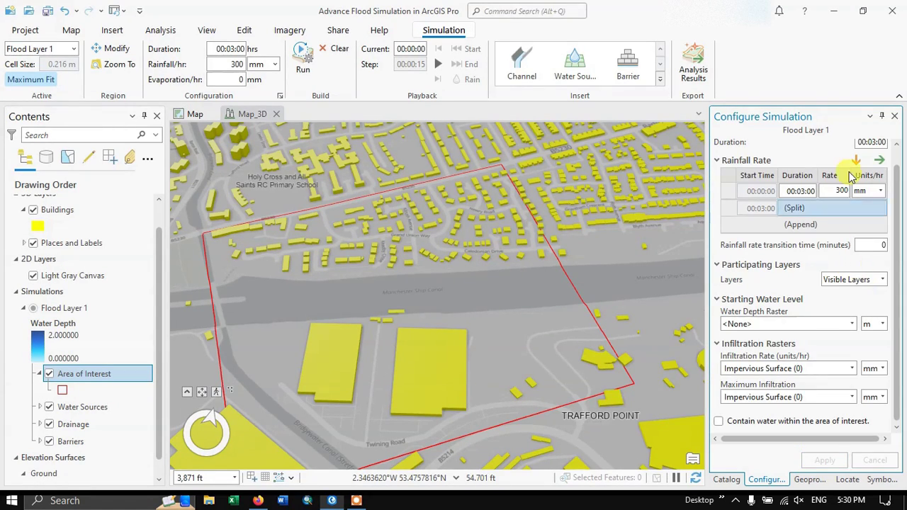
left_click(882, 116)
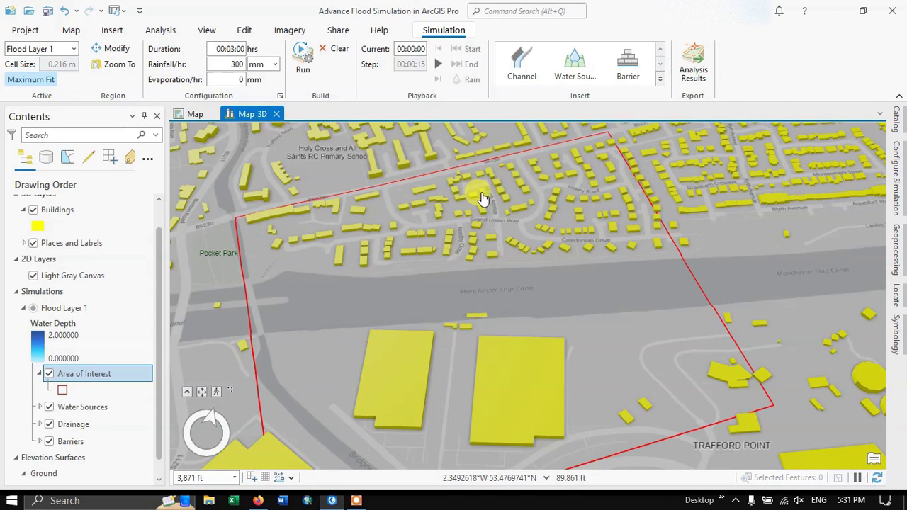
Add a channel with 1 m diameter and 0.012 roughness between the building rows north of the canal, ending near Grand Union Way
left_click(524, 63)
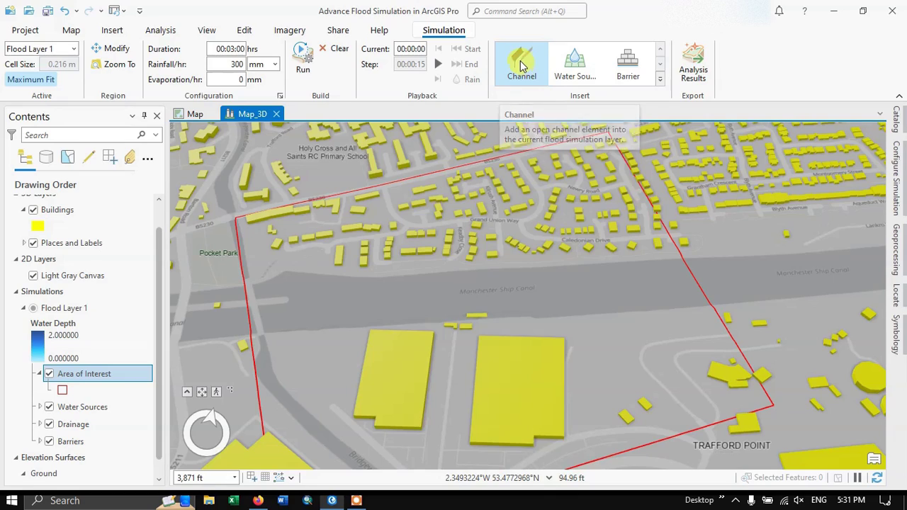
left_click(336, 242)
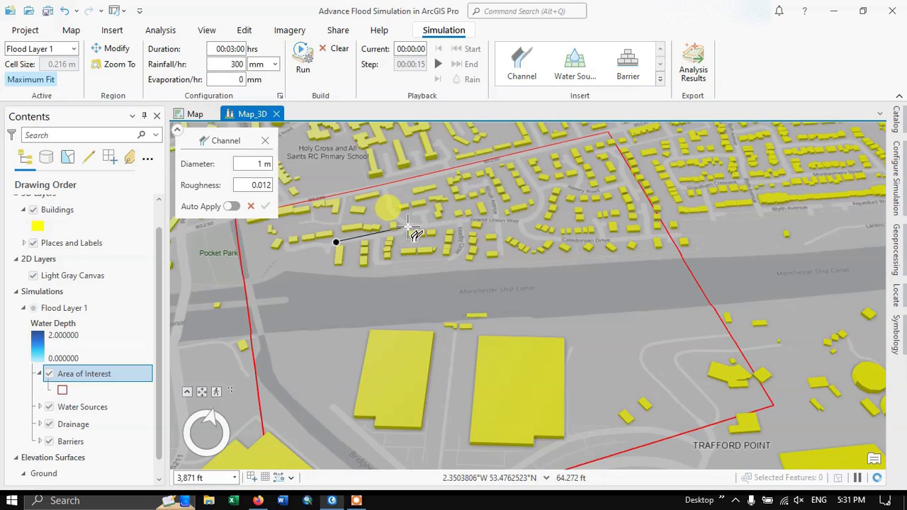
left_click(455, 221)
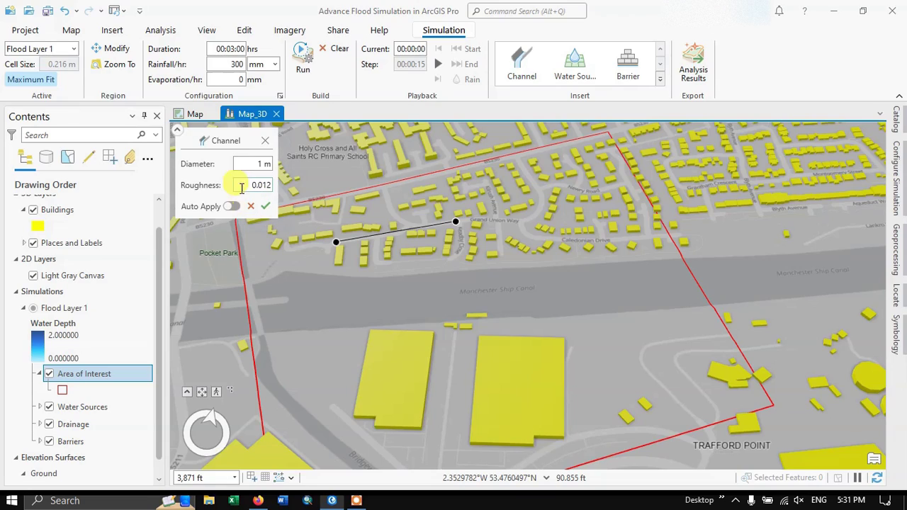
left_click(261, 164)
key("BackSpace")
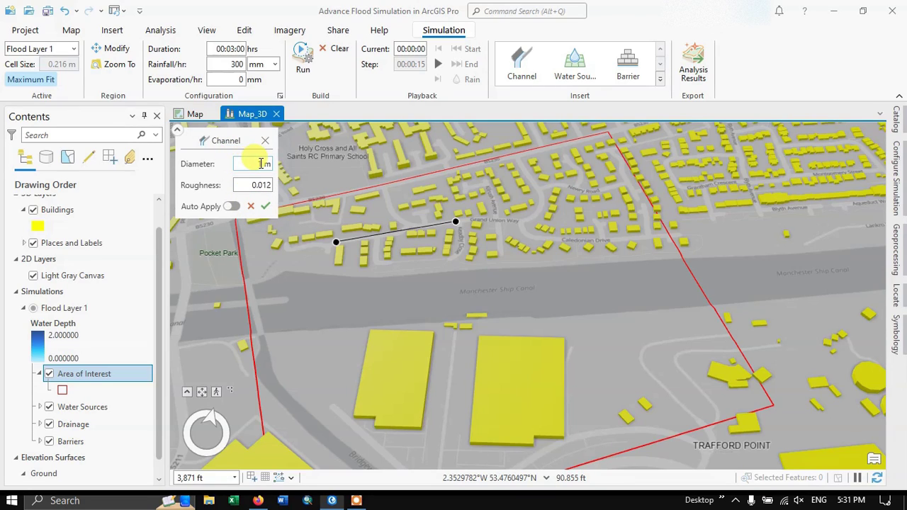
type("1")
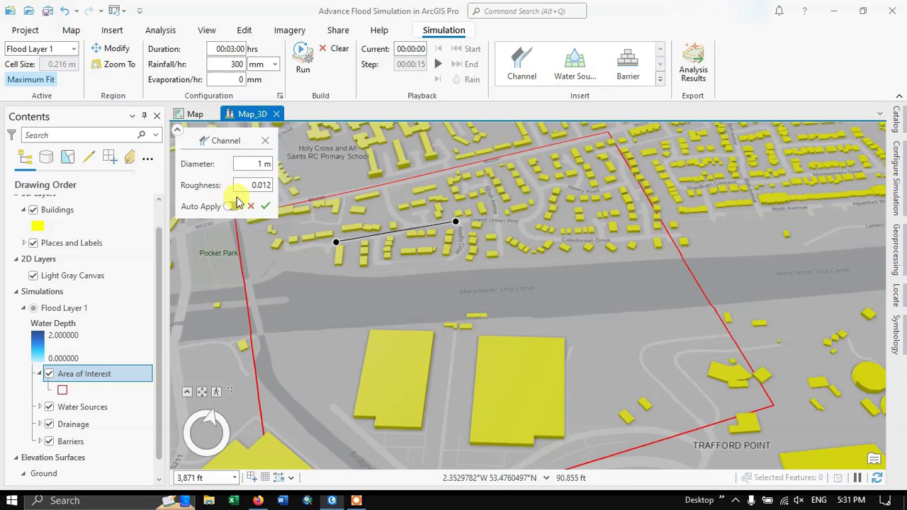
left_click(265, 206)
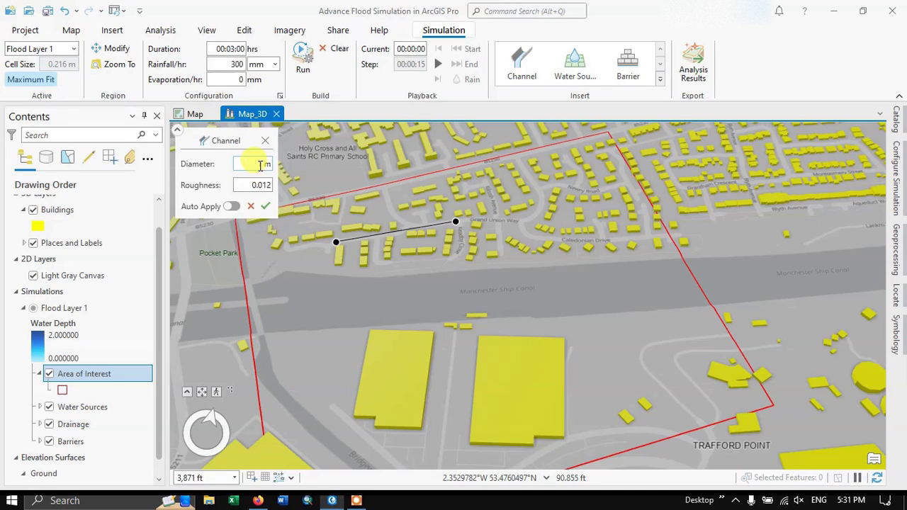
left_click(265, 205)
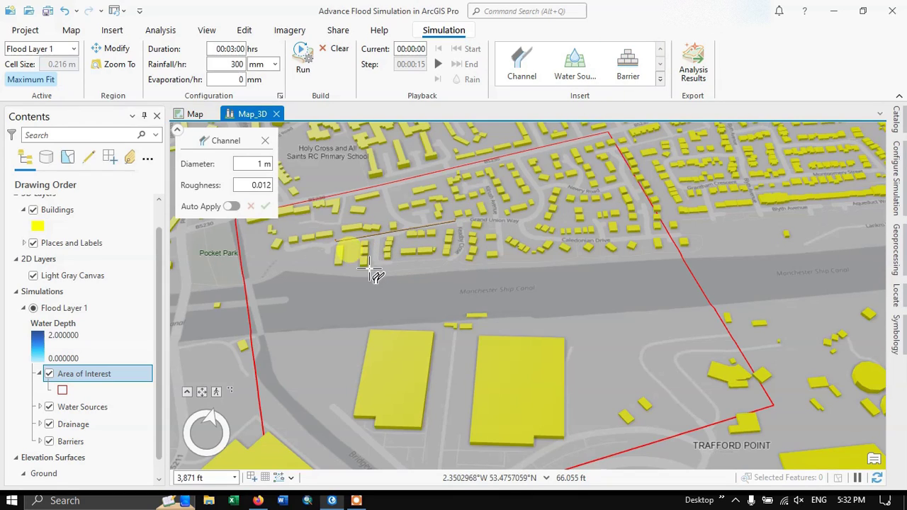
left_click(626, 71)
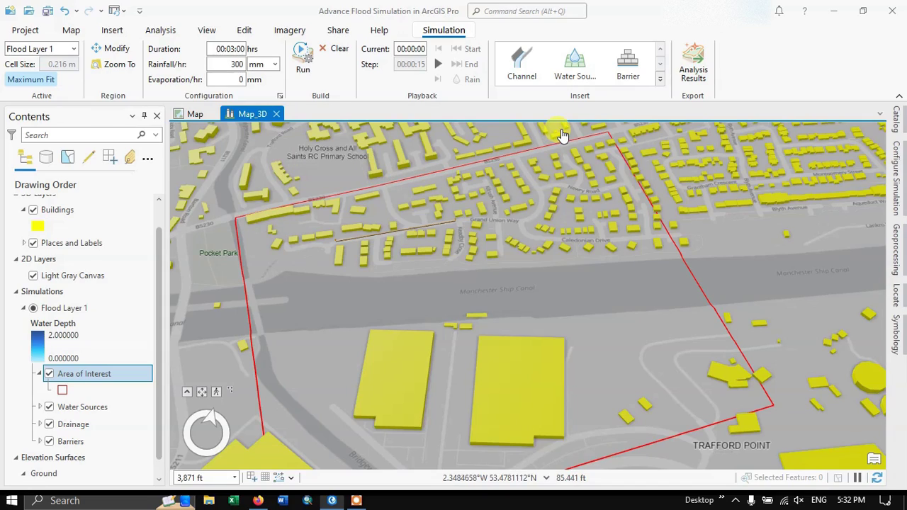
left_click(577, 64)
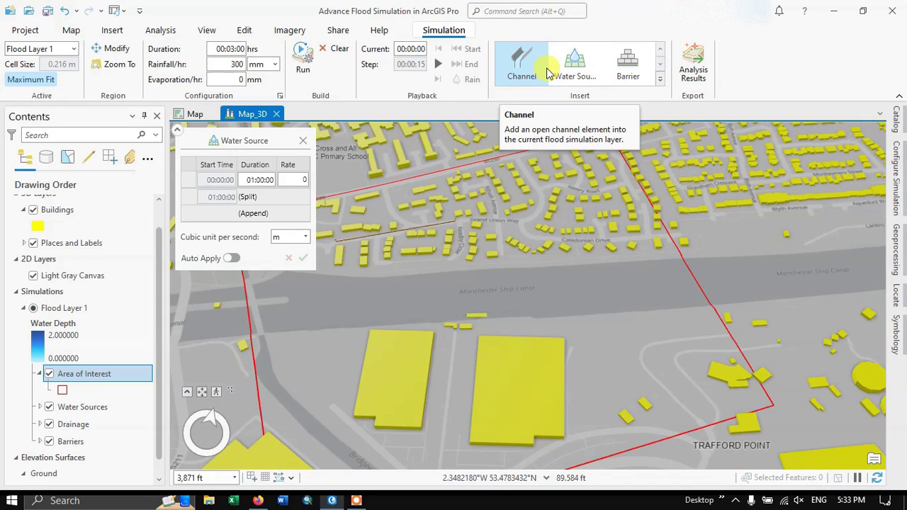
left_click(268, 179)
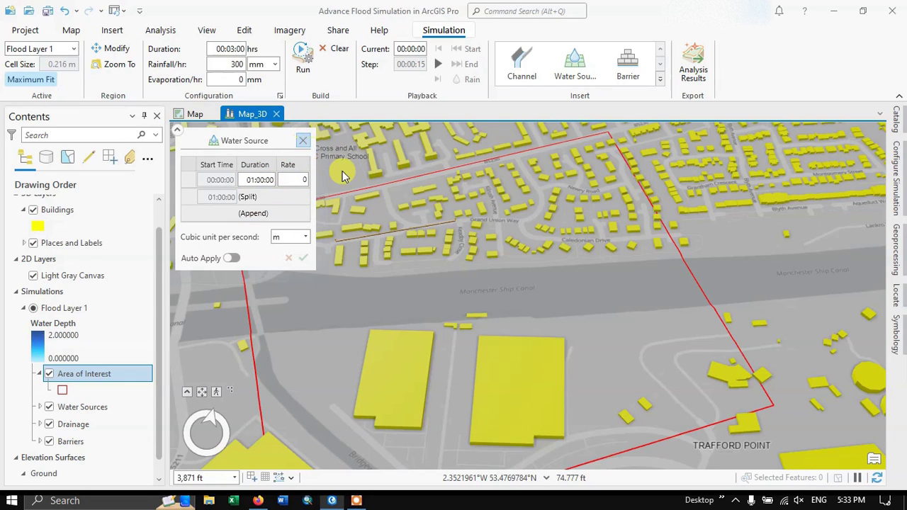
left_click(302, 141)
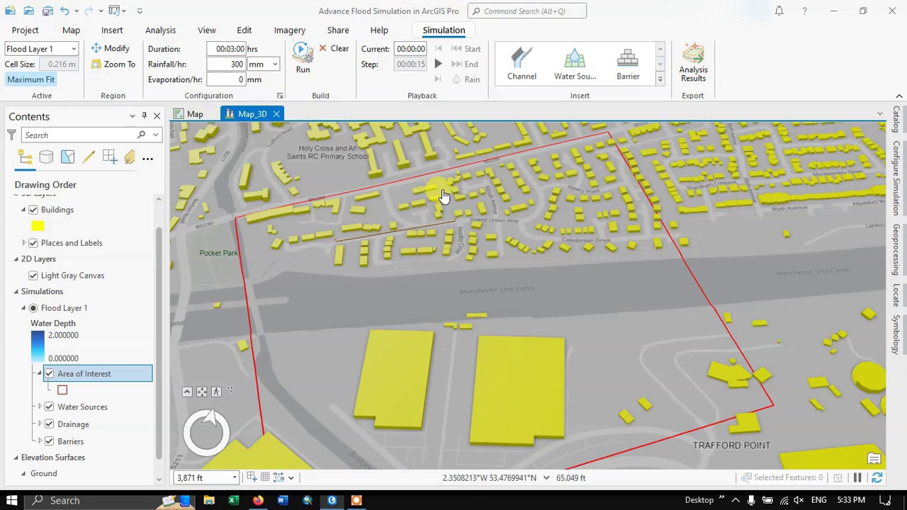
Run the Flood Layer 1 rainfall simulation and play it over the area of interest
left_click(301, 55)
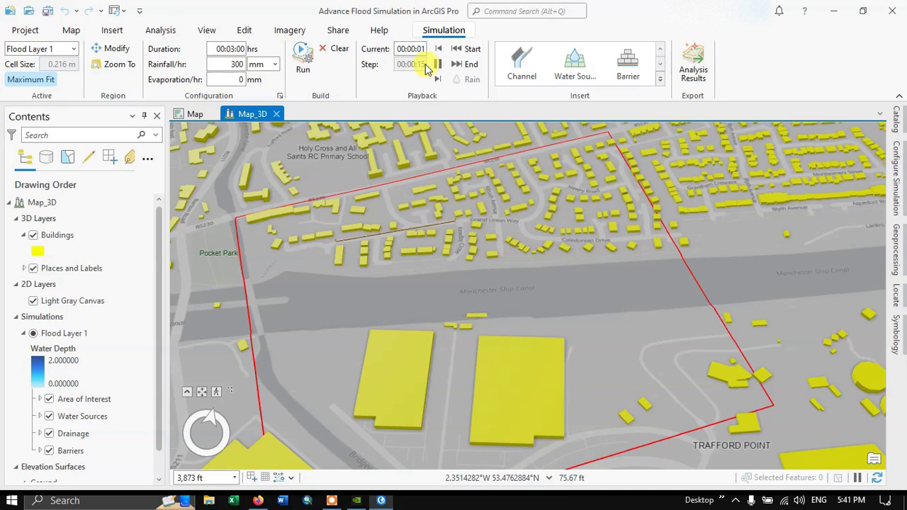
left_click(645, 215)
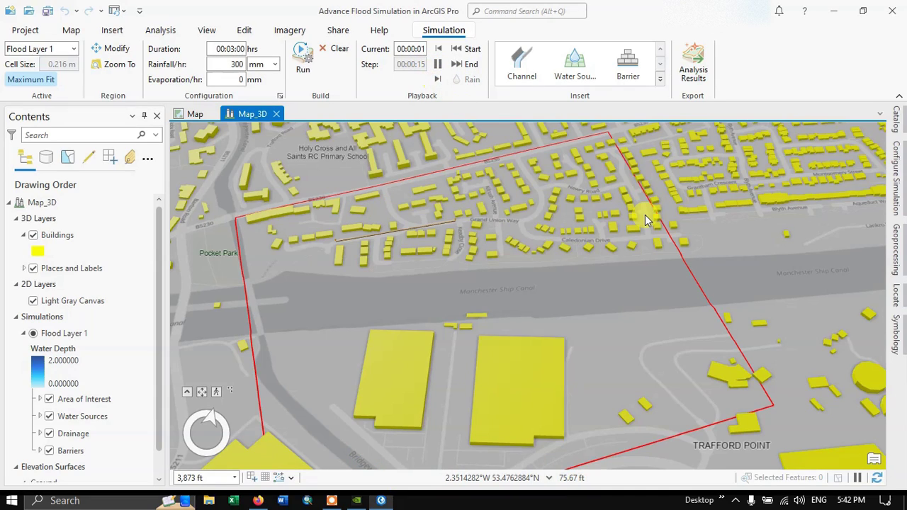
left_click(549, 67)
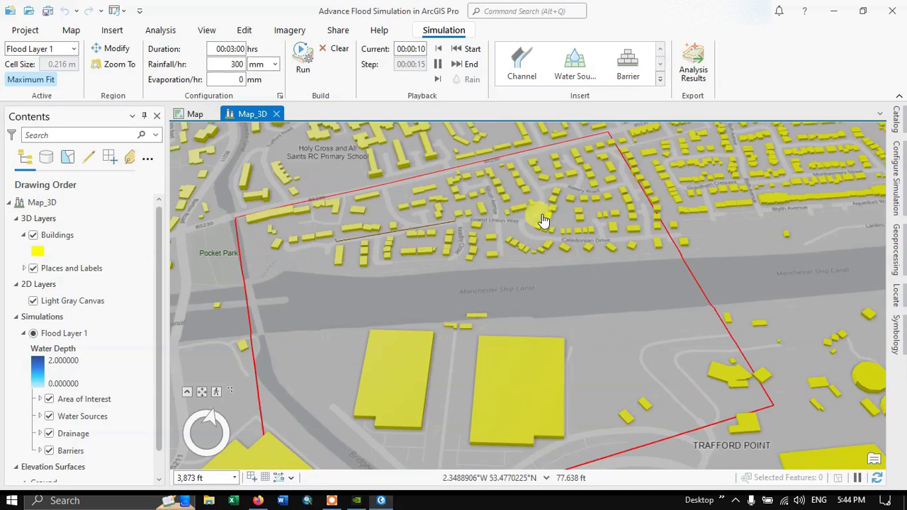
Change the scene's basemap to the 3D Streets (Dark) basemap and view the simulated water across the whole area of interest
left_click(71, 32)
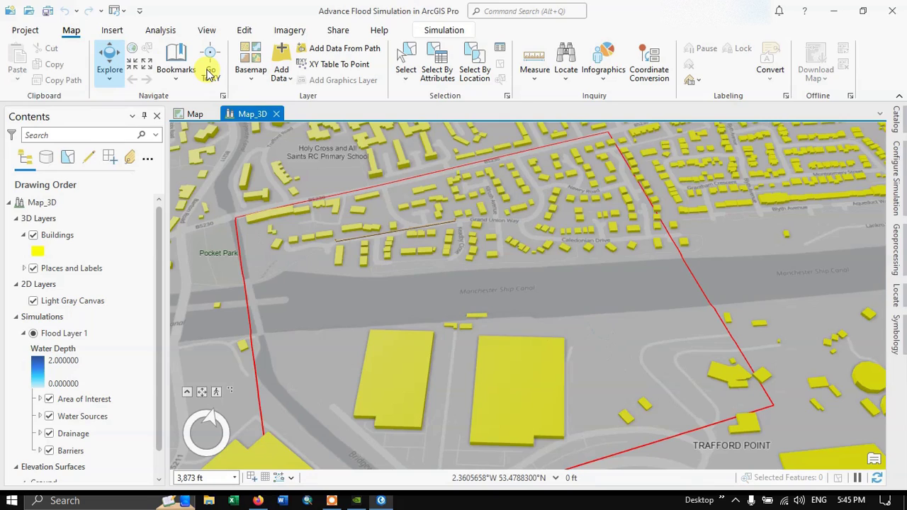
left_click(252, 71)
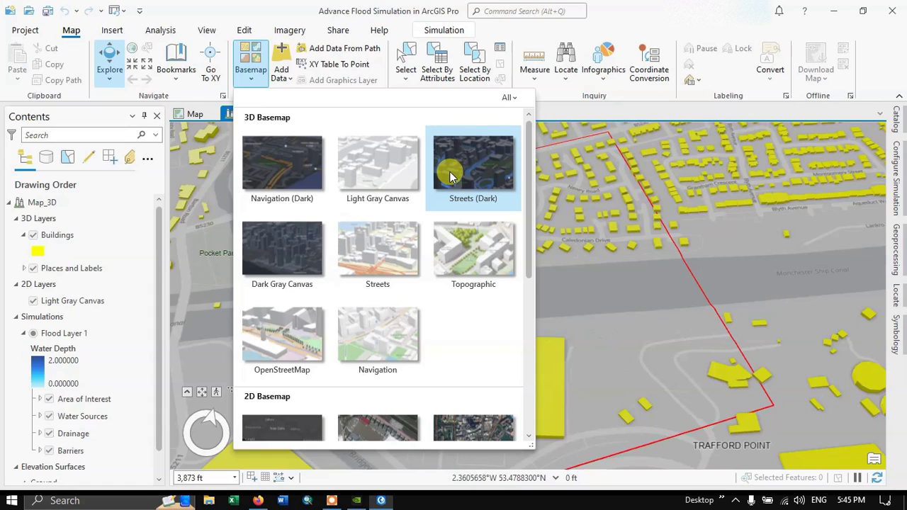
left_click(295, 262)
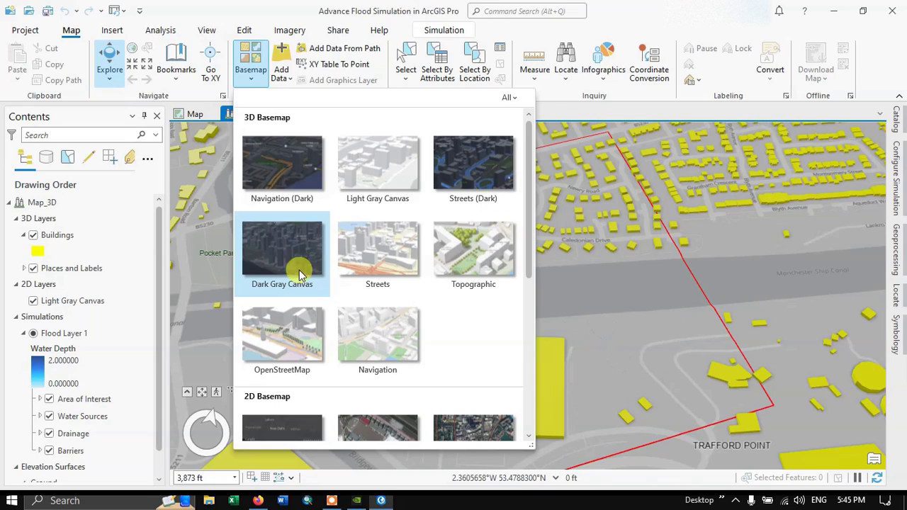
left_click(340, 306)
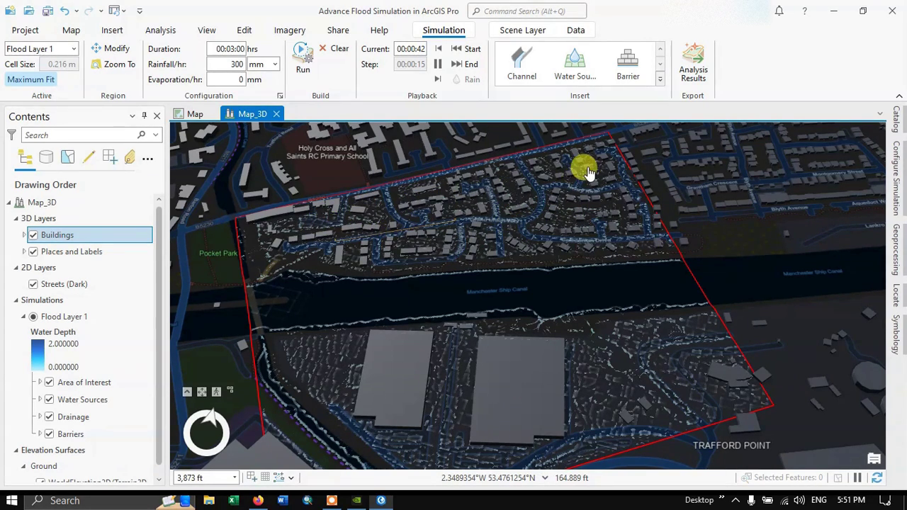
scroll(438, 220, "down", 1)
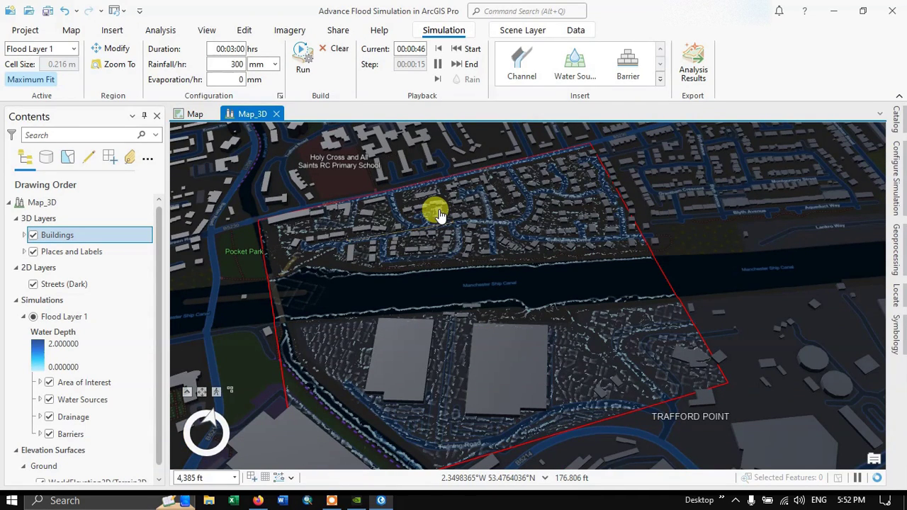
Examine the simulated water among the houses north of the Manchester Ship Canal and along its banks, and view the scene's Ground elevation source
scroll(437, 222, "up", 1)
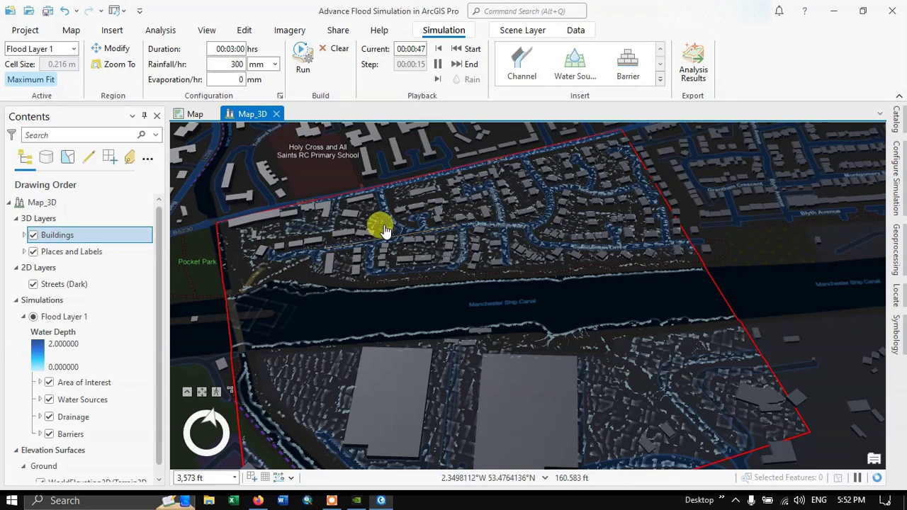
scroll(453, 252, "up", 3)
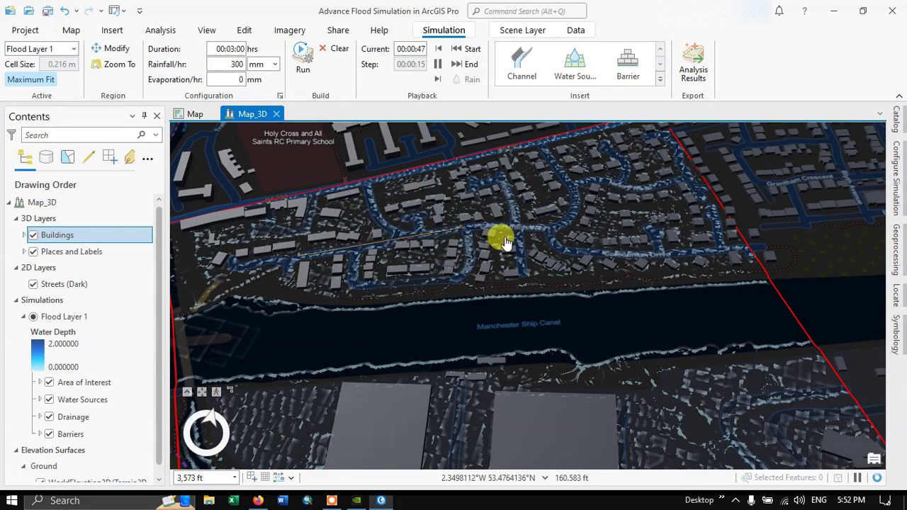
scroll(492, 246, "up", 1)
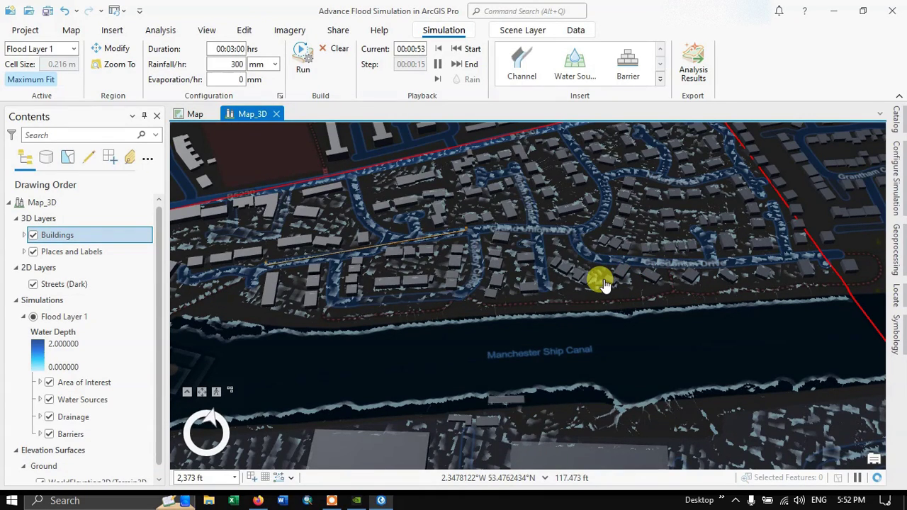
scroll(603, 283, "down", 1)
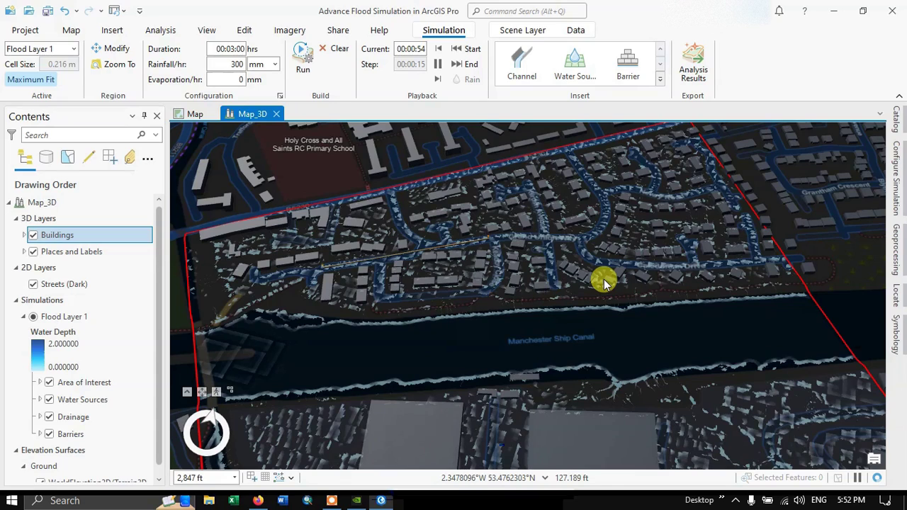
scroll(604, 279, "down", 1)
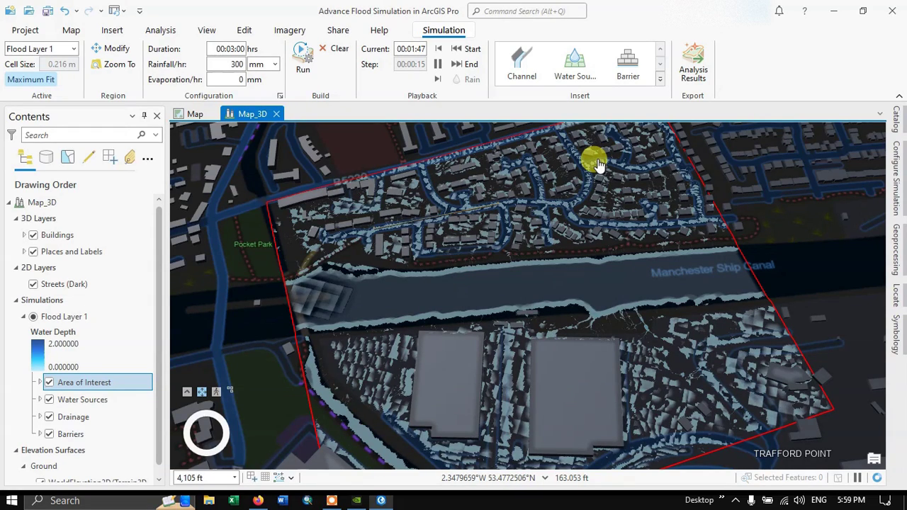
scroll(151, 355, "down", 1)
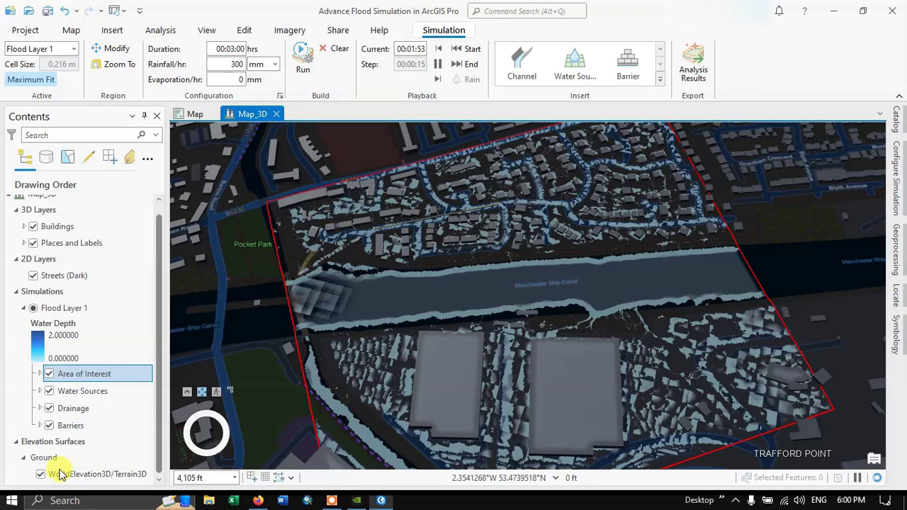